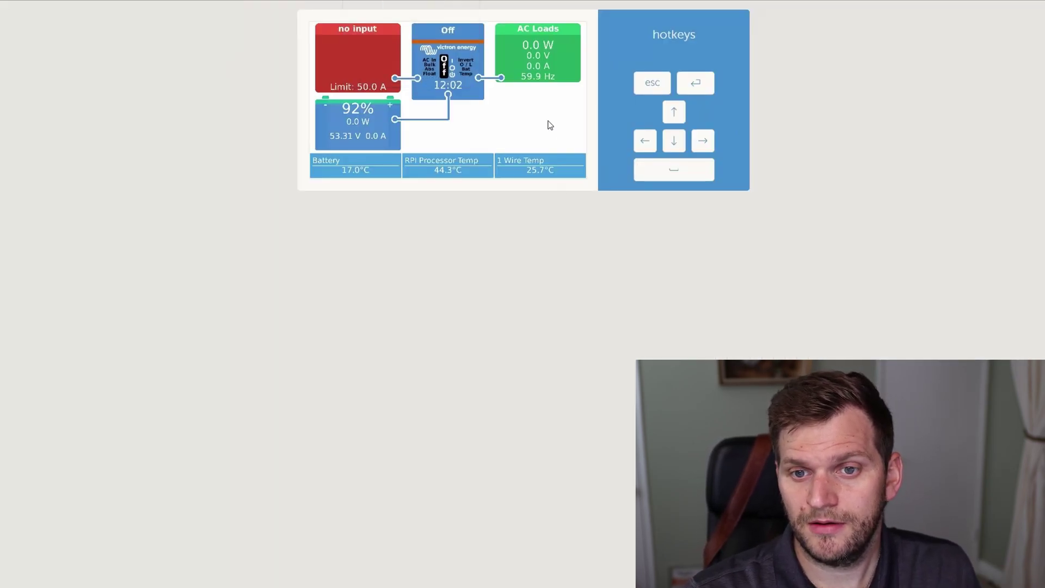
Open the Device List from the overview using the bottom-bar Menu button.
{"action": "mouse_move", "coordinate": [539, 139]}
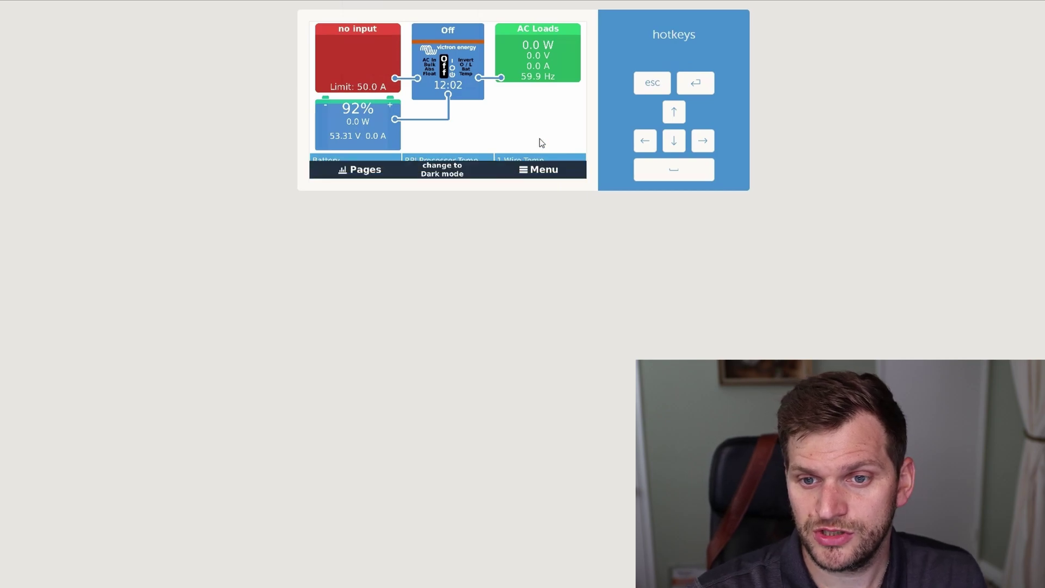
{"action": "left_click", "coordinate": [539, 170]}
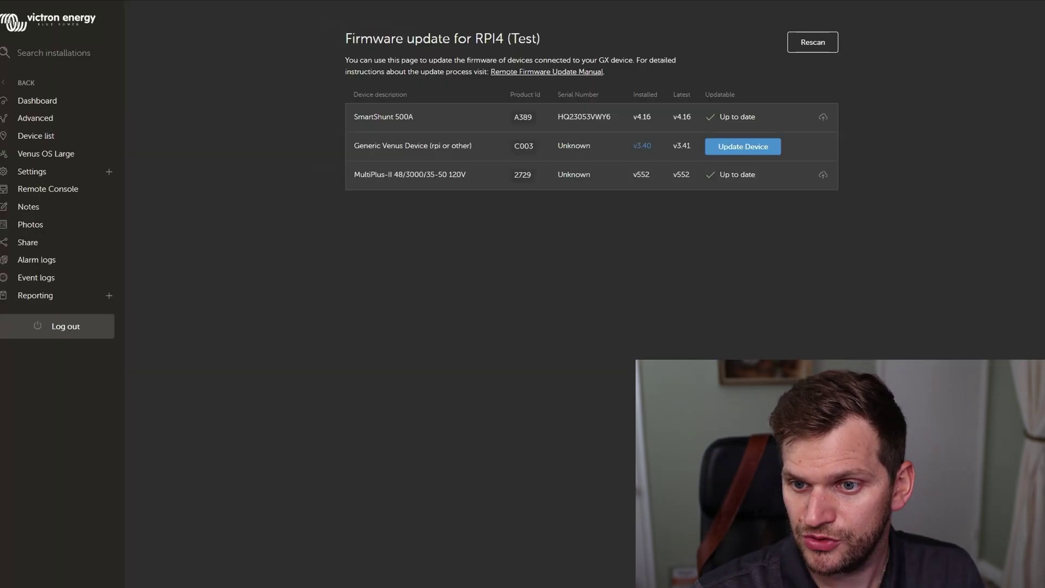
{"action": "left_click_drag", "start_coordinate": [350, 175], "coordinate": [473, 171]}
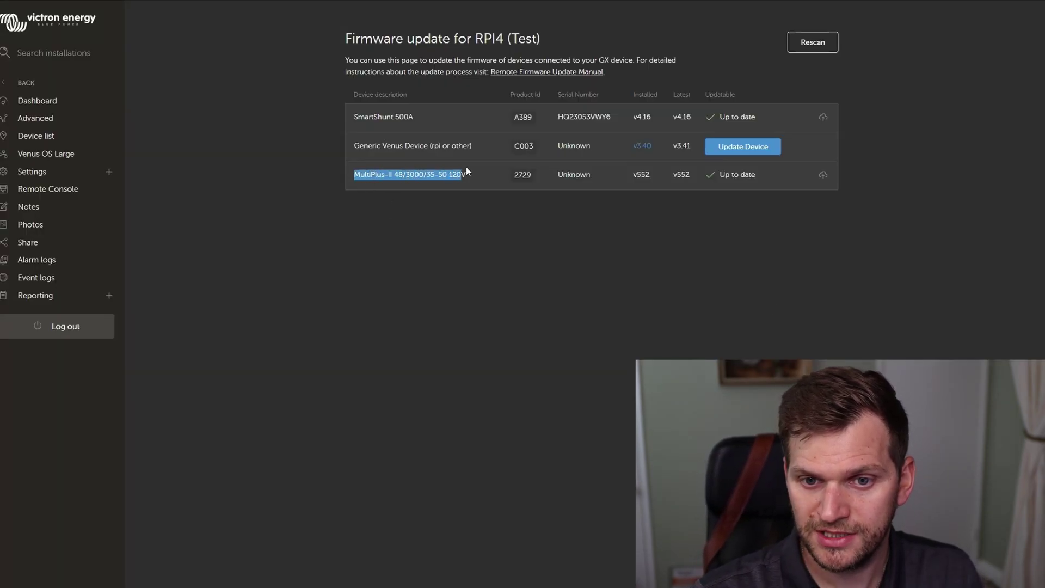
{"action": "double_click", "coordinate": [642, 174]}
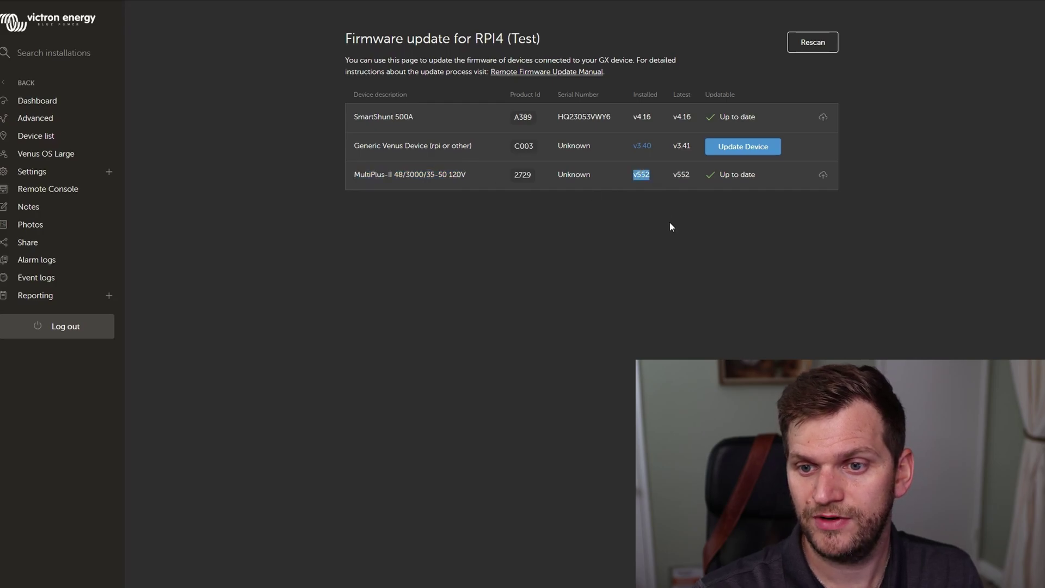
{"action": "left_click", "coordinate": [683, 171]}
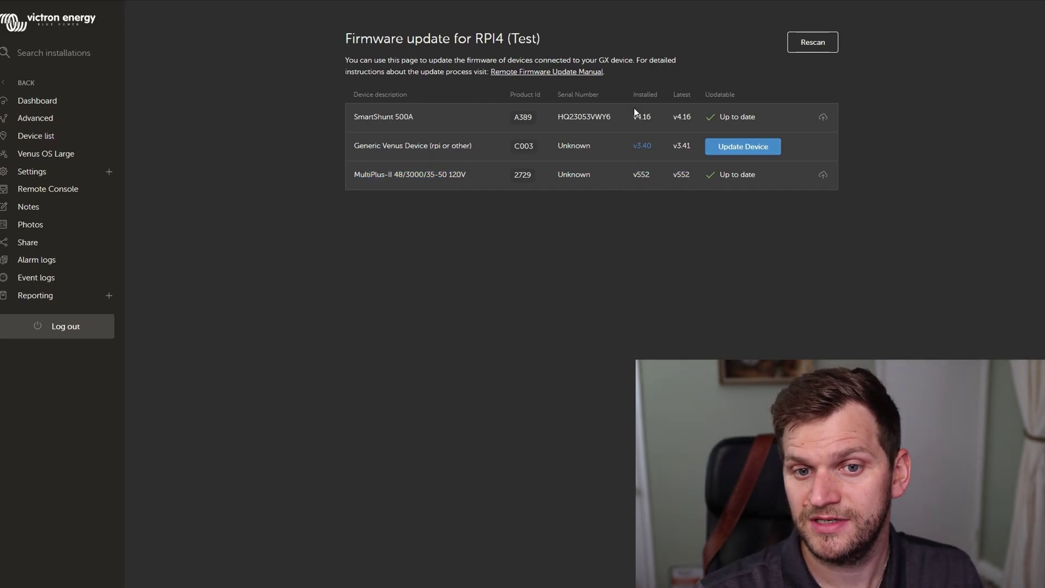
{"action": "left_click_drag", "start_coordinate": [342, 143], "coordinate": [492, 148]}
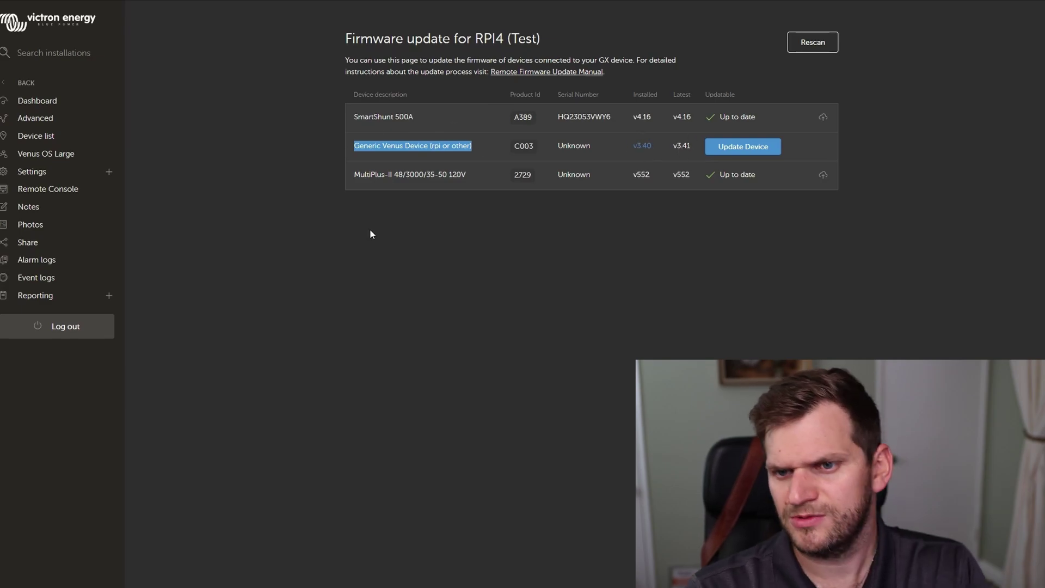
{"action": "left_click", "coordinate": [408, 303]}
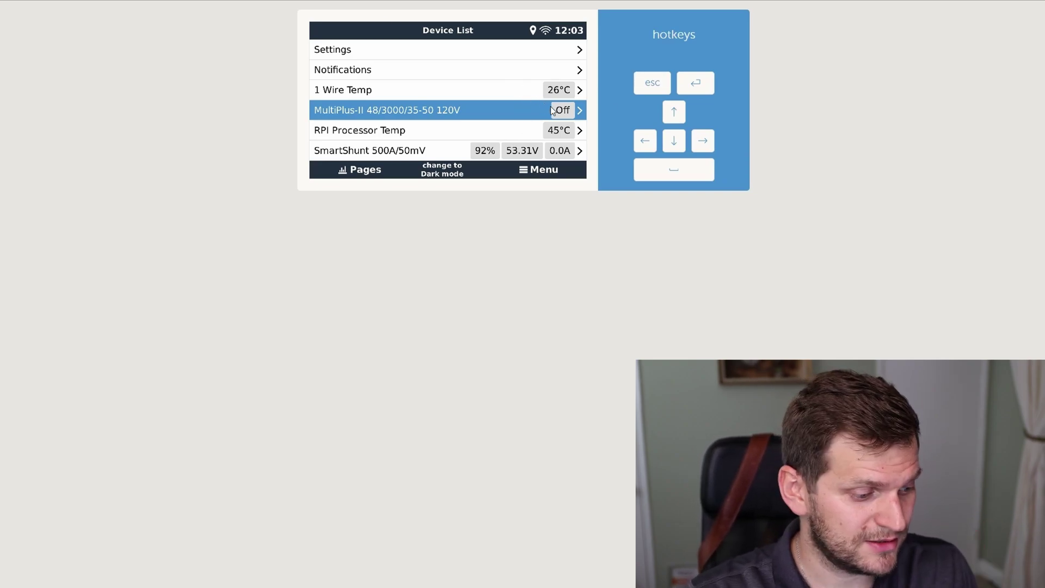
Start the v3.41 online update from Settings > Firmware > Online updates.
{"action": "left_click", "coordinate": [553, 50]}
{"action": "left_click", "coordinate": [540, 71]}
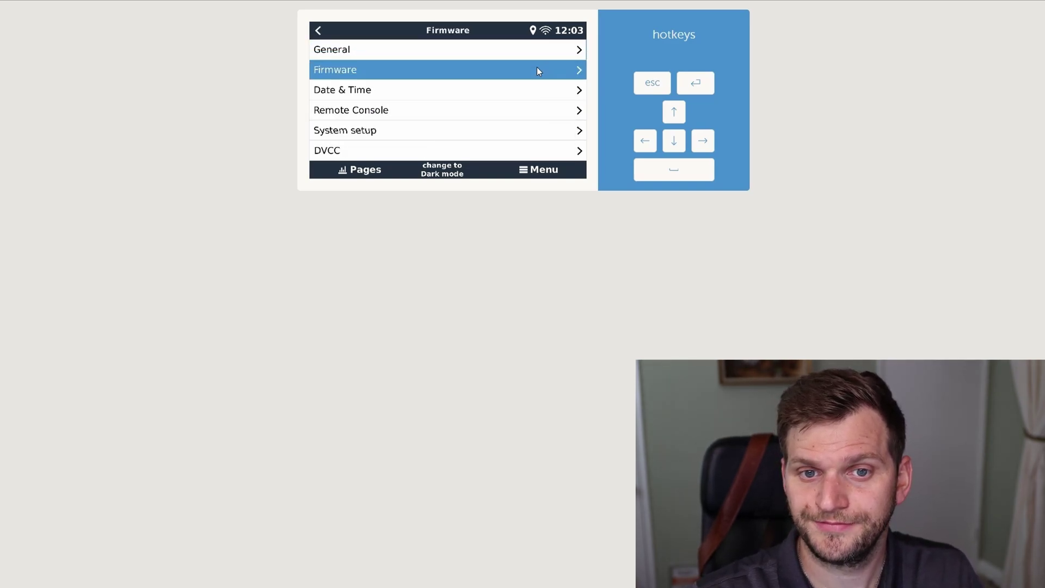
{"action": "left_click", "coordinate": [536, 92]}
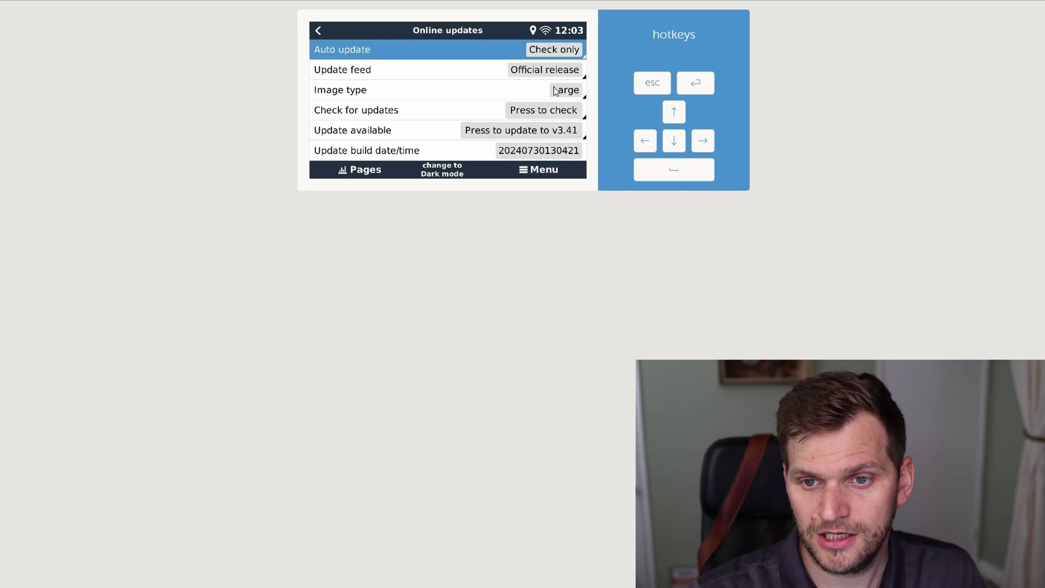
{"action": "left_click", "coordinate": [538, 132]}
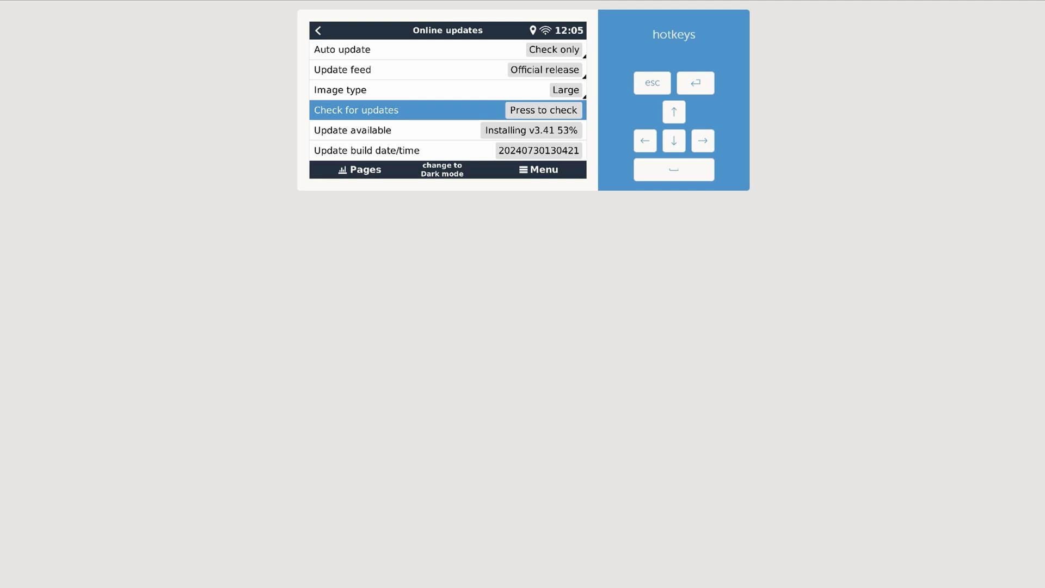
{"action": "right_click", "coordinate": [575, 183]}
Back out toward the settings list while the v3.41 install continues at 81%.
{"action": "key", "text": "Escape"}
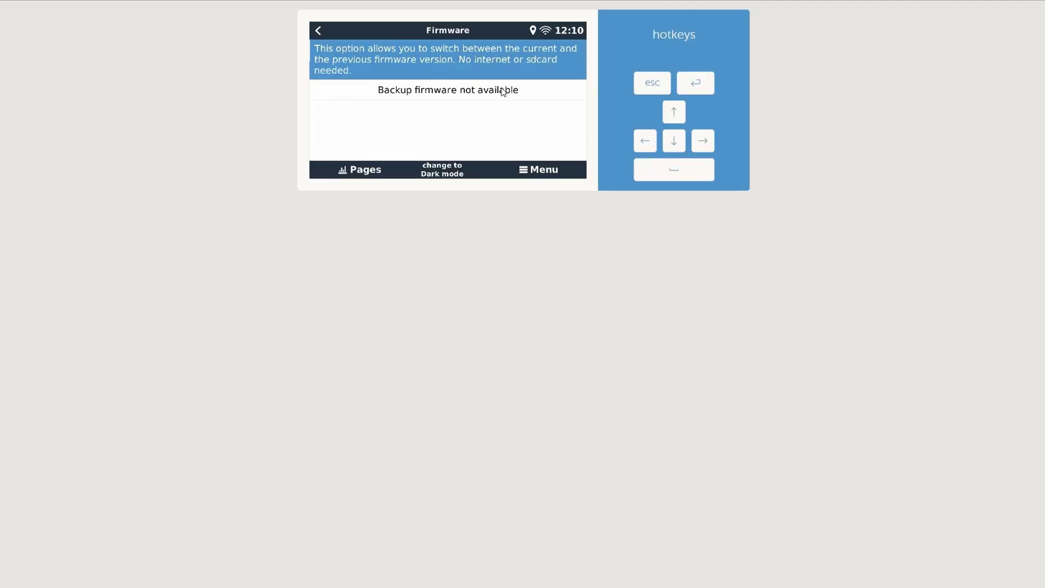
{"action": "key", "text": "Escape"}
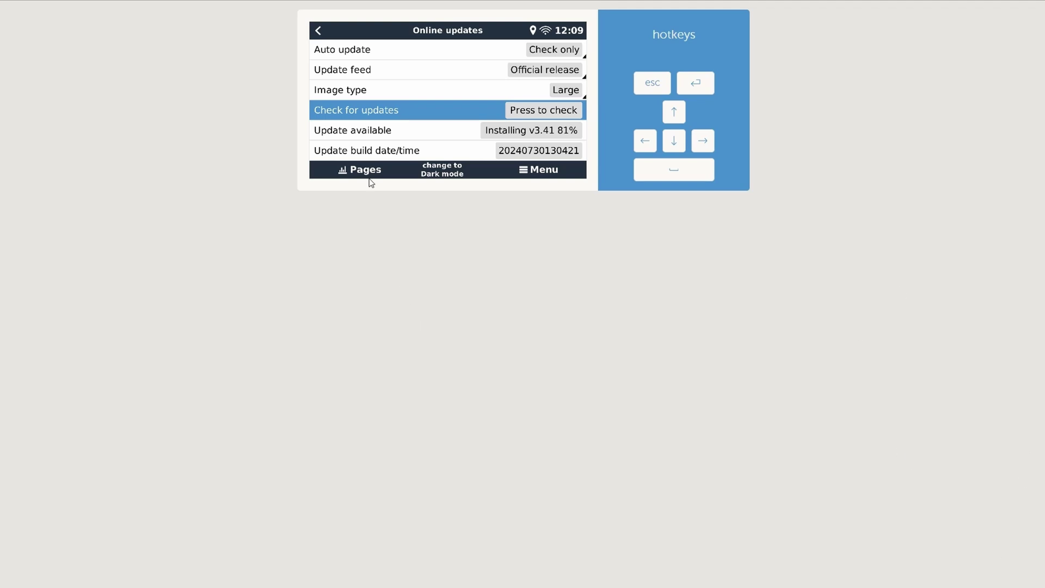
Reconnect after the reboot and confirm Firmware shows no stored backup firmware.
{"action": "left_click", "coordinate": [512, 153]}
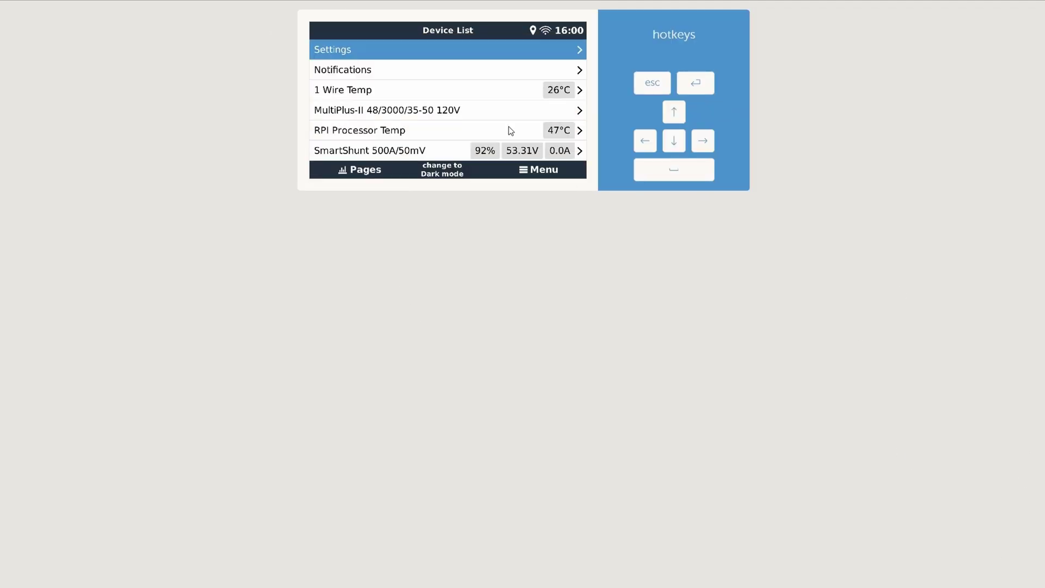
{"action": "left_click", "coordinate": [400, 45]}
{"action": "left_click", "coordinate": [397, 65]}
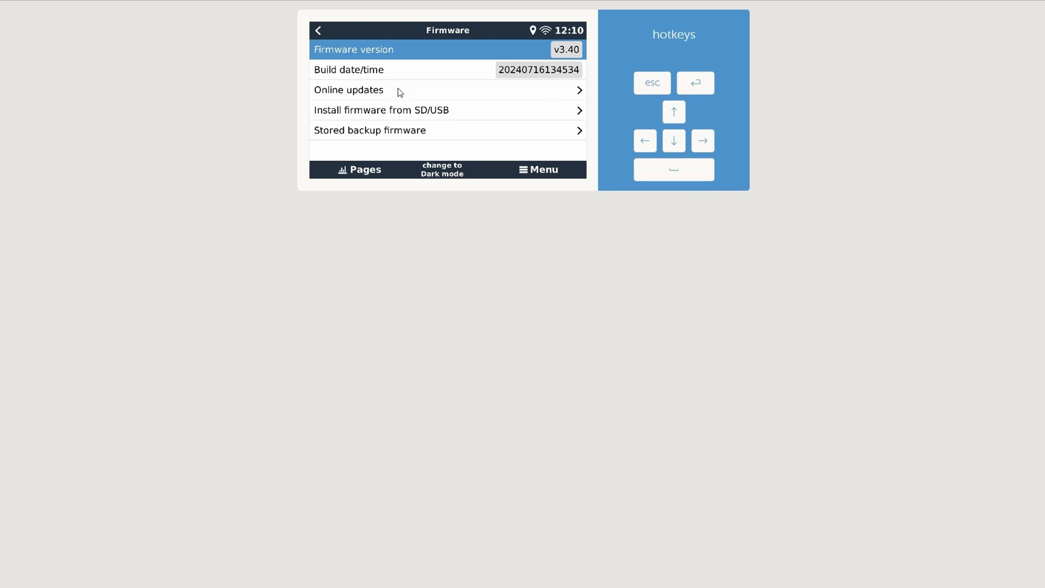
{"action": "left_click", "coordinate": [398, 128]}
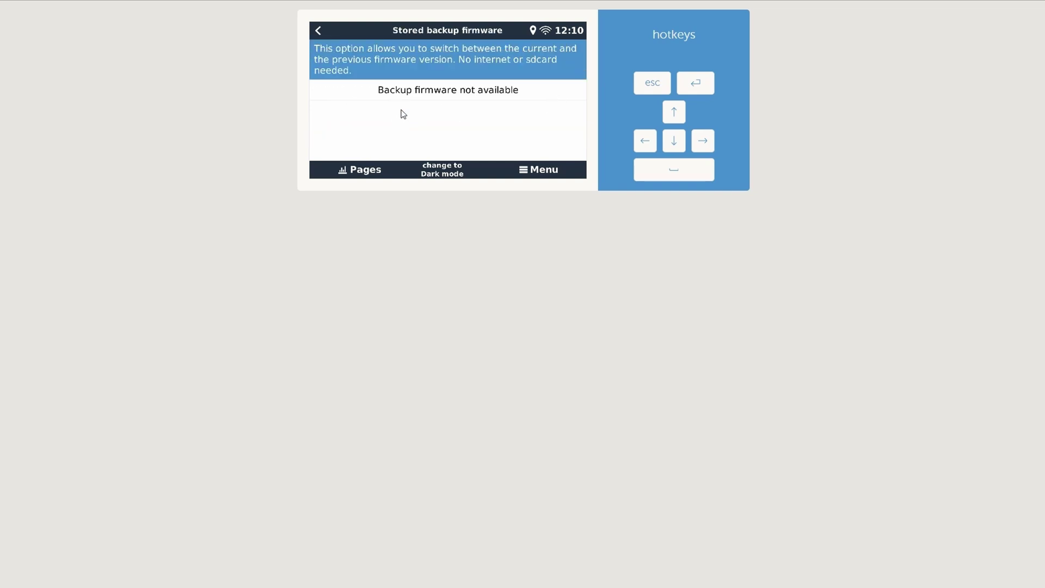
{"action": "left_click", "coordinate": [320, 29]}
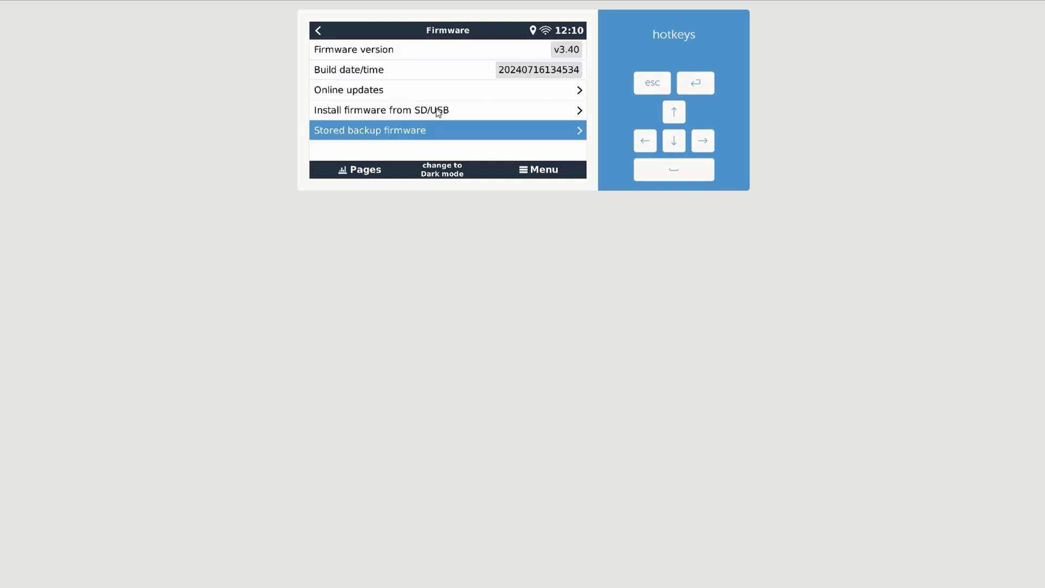
{"action": "left_click", "coordinate": [322, 30]}
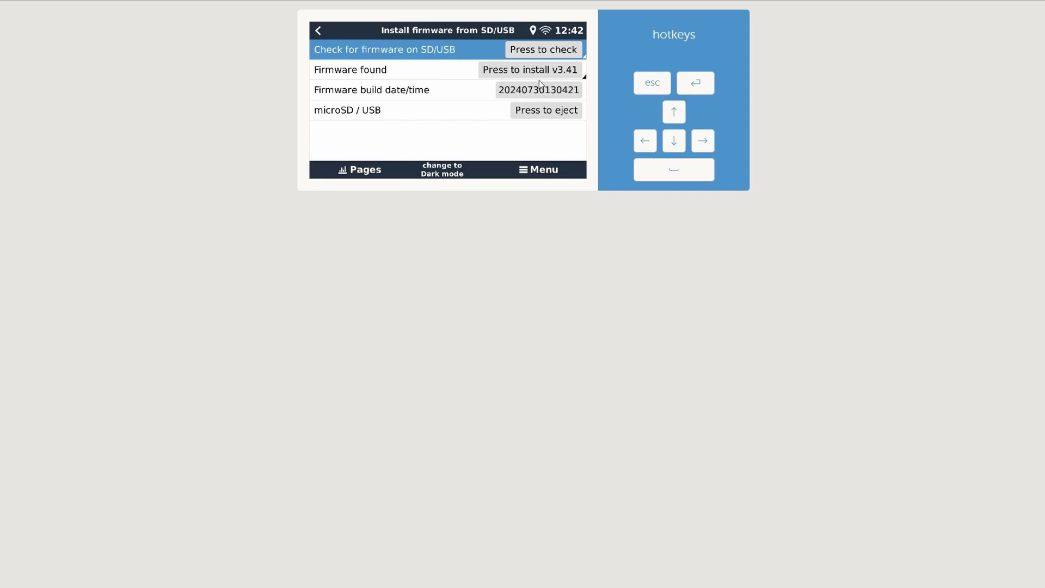
Select the found v3.41 firmware on SD/USB and start installing it.
{"action": "left_click", "coordinate": [566, 68]}
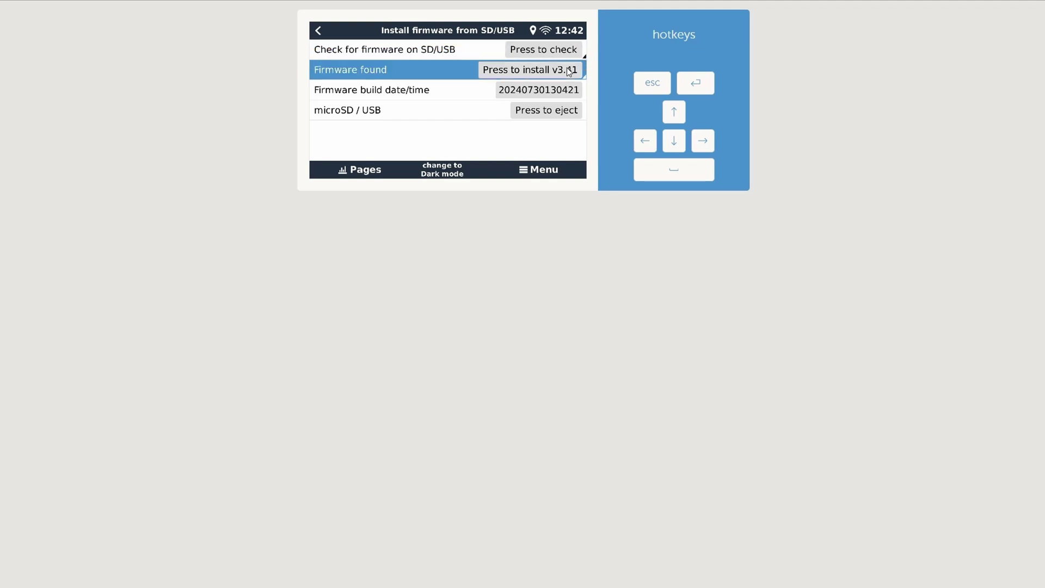
{"action": "left_click", "coordinate": [567, 67]}
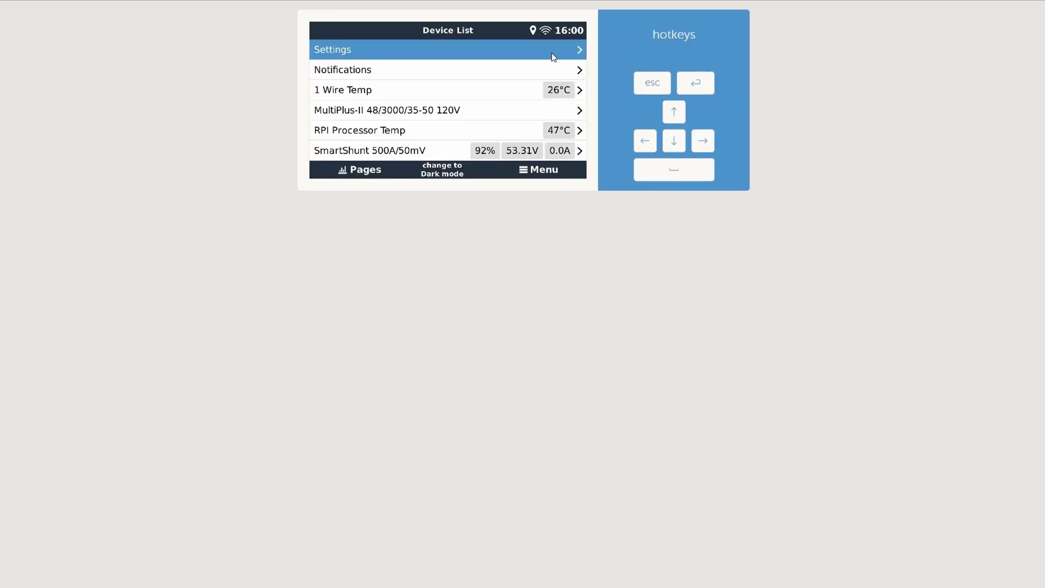
Set the Update feed to Beta release, check for updates, and install beta v3.50~13.
{"action": "left_click", "coordinate": [553, 57]}
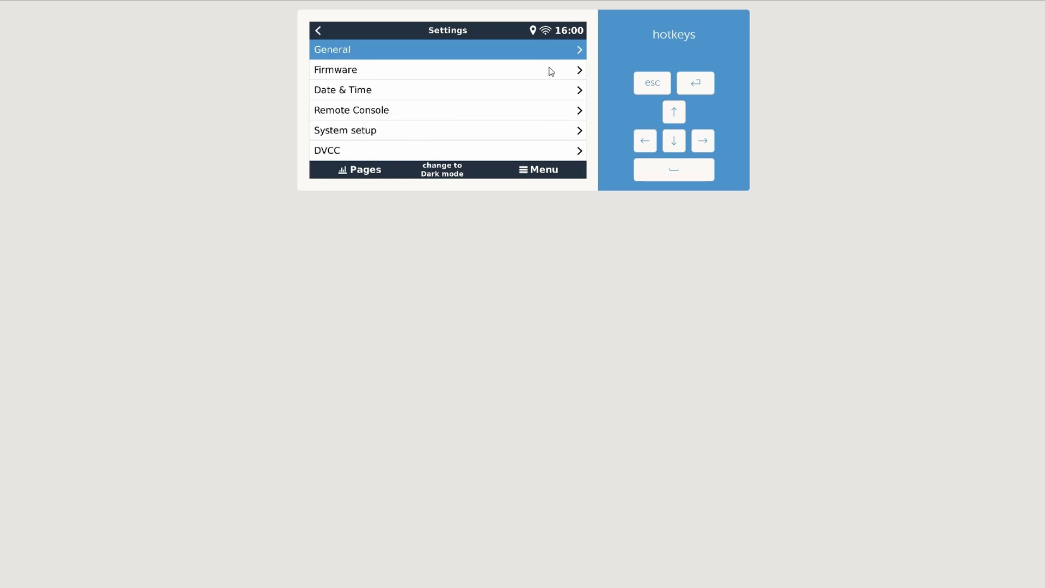
{"action": "left_click", "coordinate": [551, 73]}
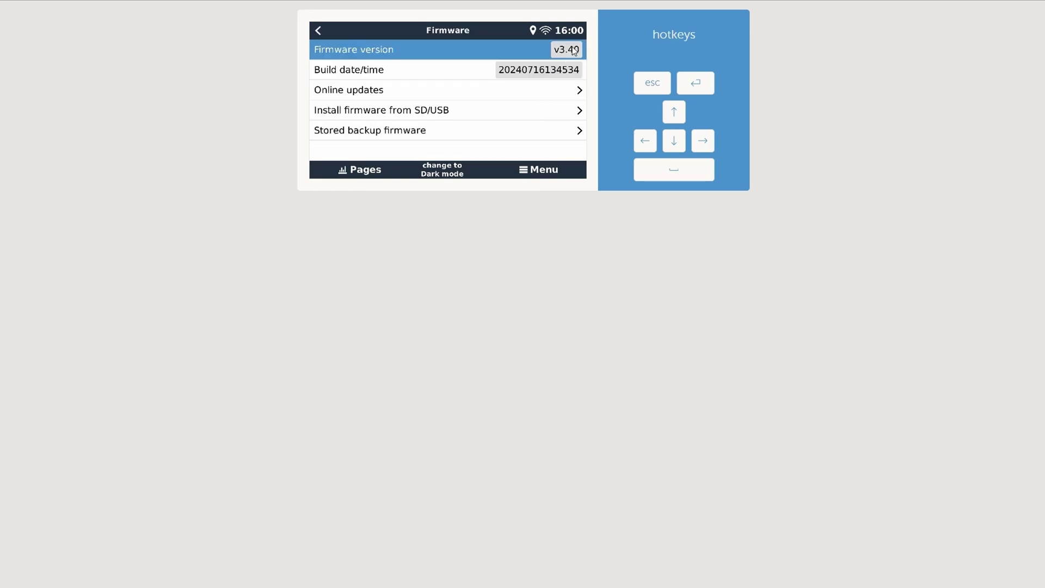
{"action": "left_click", "coordinate": [566, 94]}
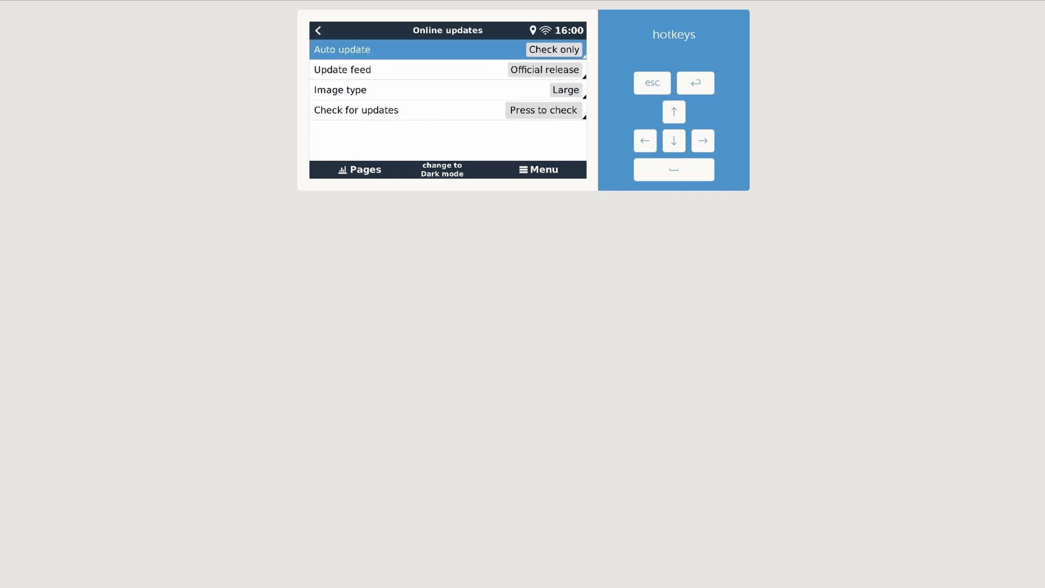
{"action": "left_click", "coordinate": [552, 74]}
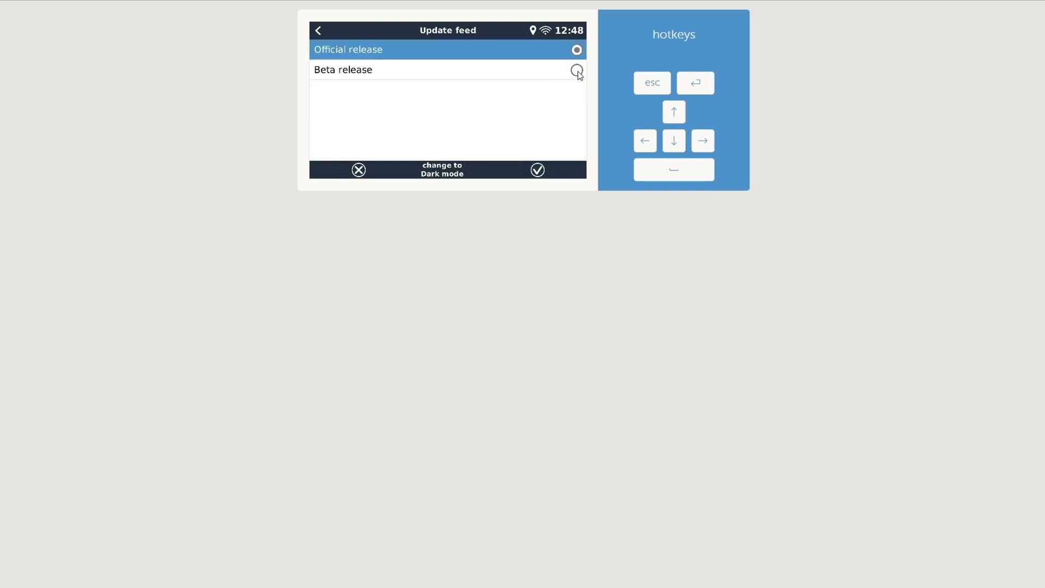
{"action": "left_click", "coordinate": [576, 70]}
{"action": "left_click", "coordinate": [539, 170]}
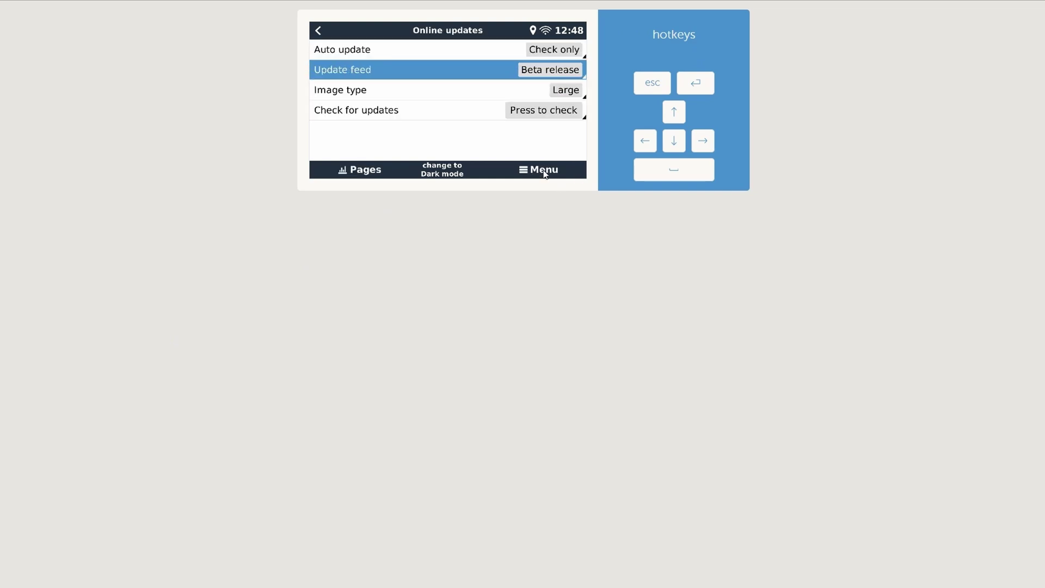
{"action": "left_click", "coordinate": [569, 112]}
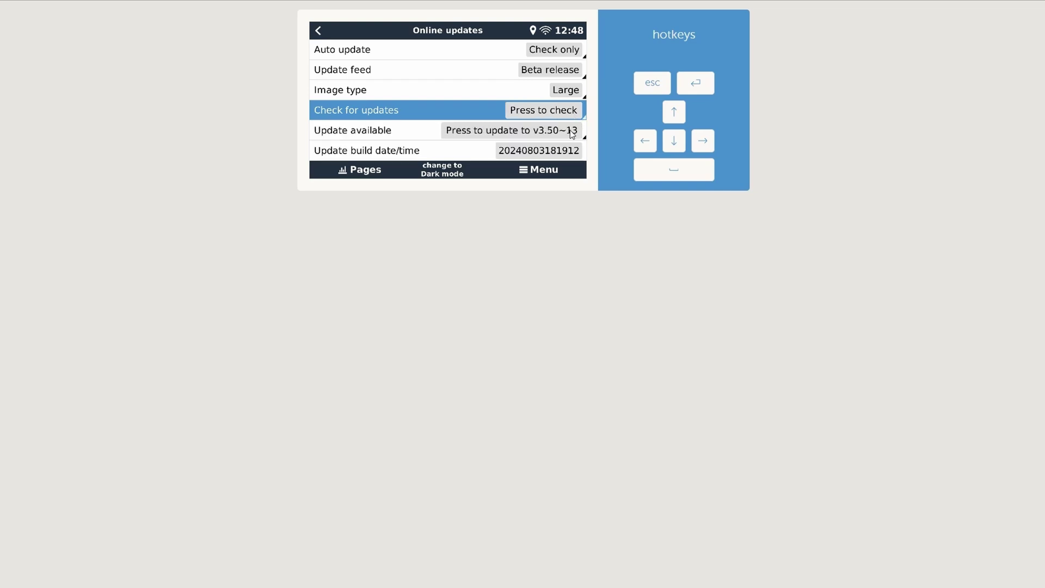
{"action": "left_click", "coordinate": [572, 134]}
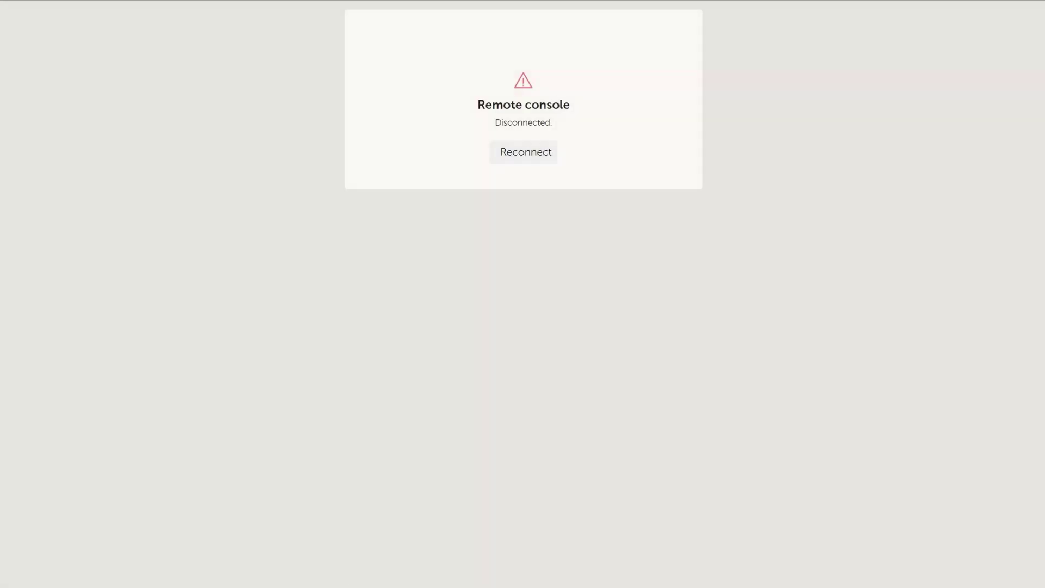
Reconnect, then check for new updates under Settings > Firmware > Online updates.
{"action": "left_click", "coordinate": [516, 154]}
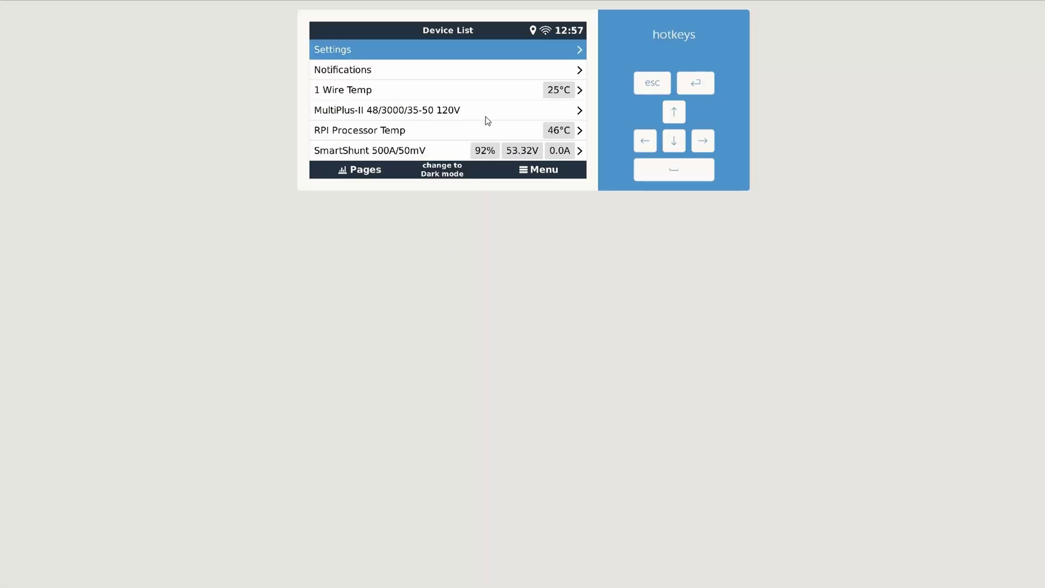
{"action": "left_click", "coordinate": [472, 53]}
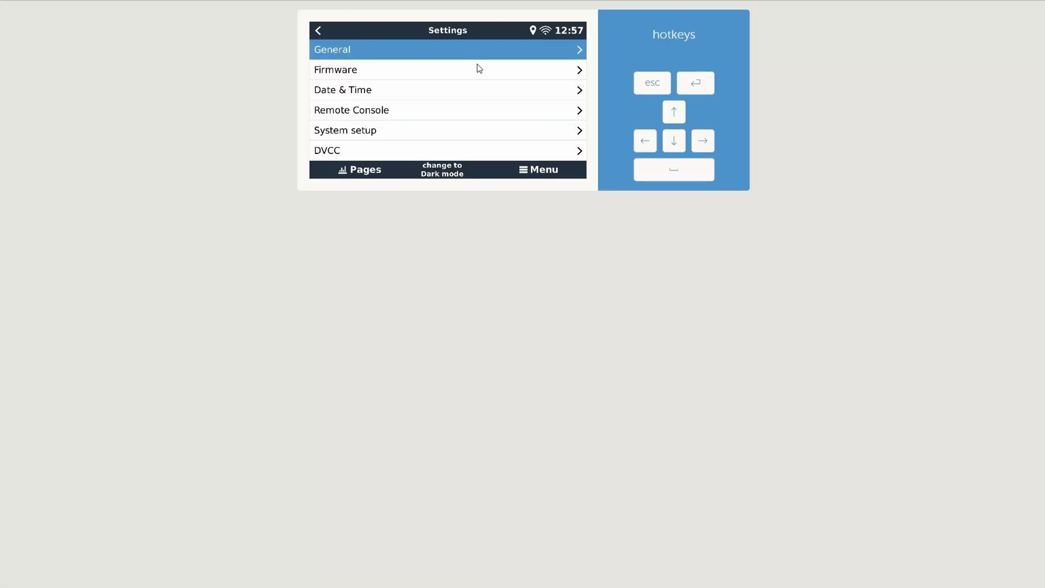
{"action": "left_click", "coordinate": [490, 75]}
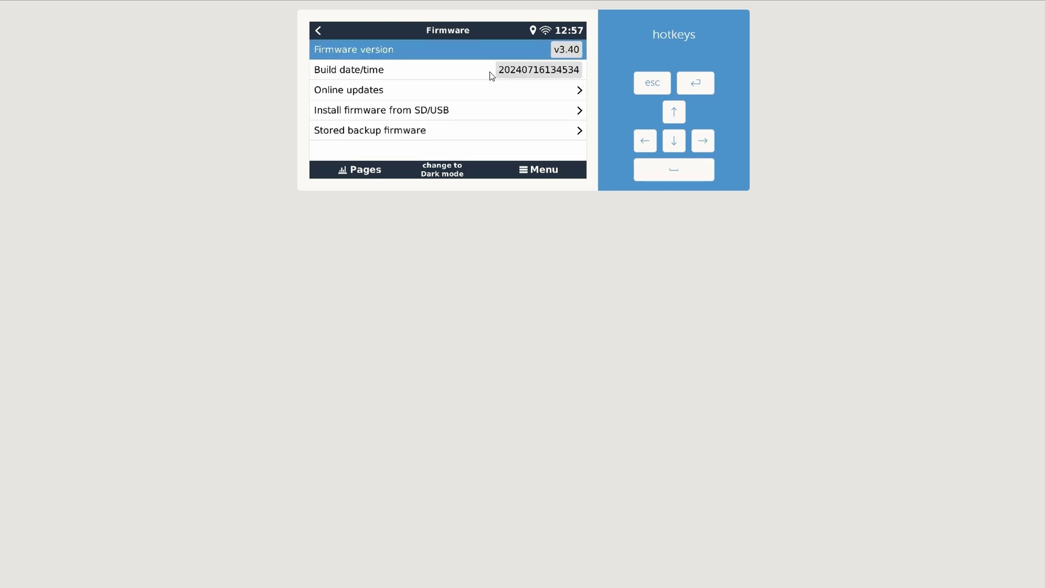
{"action": "left_click", "coordinate": [504, 94]}
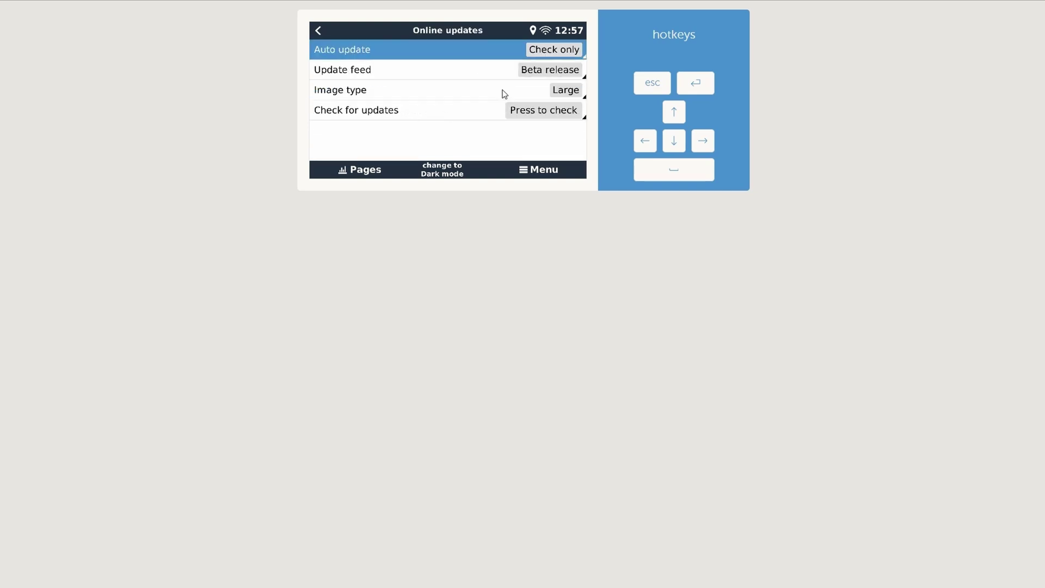
{"action": "left_click", "coordinate": [524, 118]}
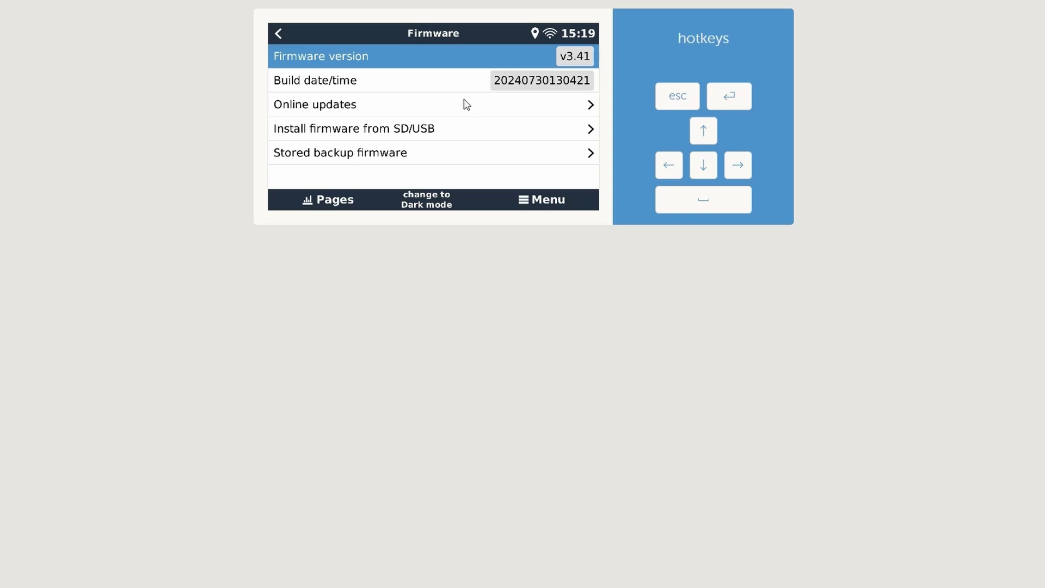
Verify the Update feed is Official release, then return to the Firmware page.
{"action": "left_click", "coordinate": [376, 114]}
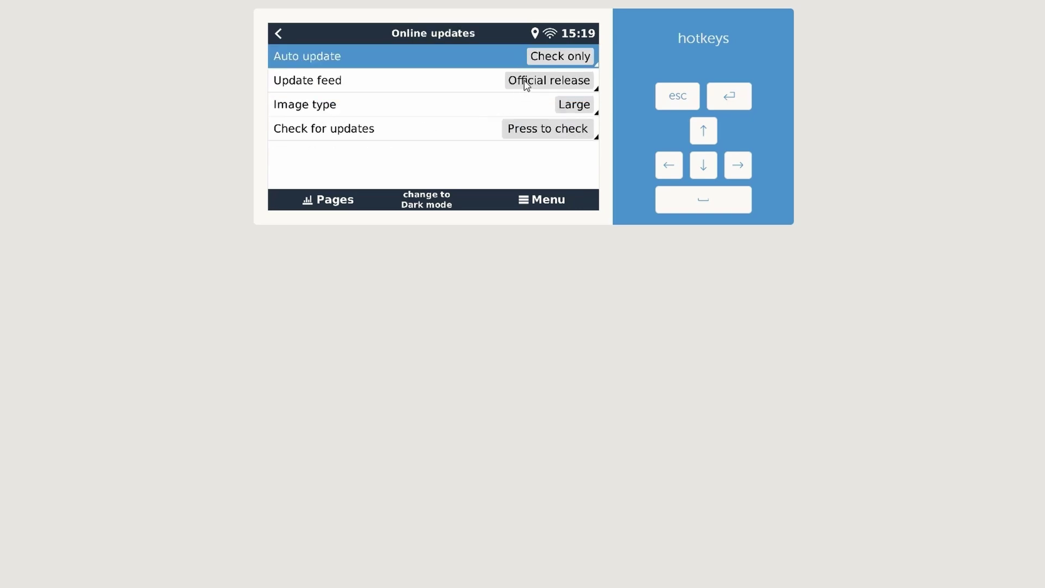
{"action": "left_click", "coordinate": [526, 86]}
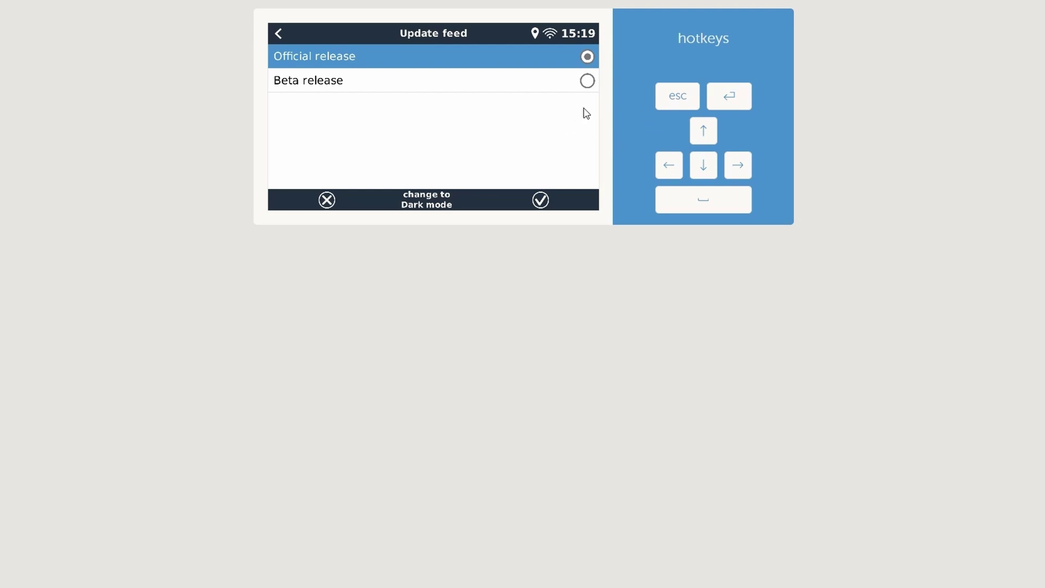
{"action": "left_click", "coordinate": [282, 36]}
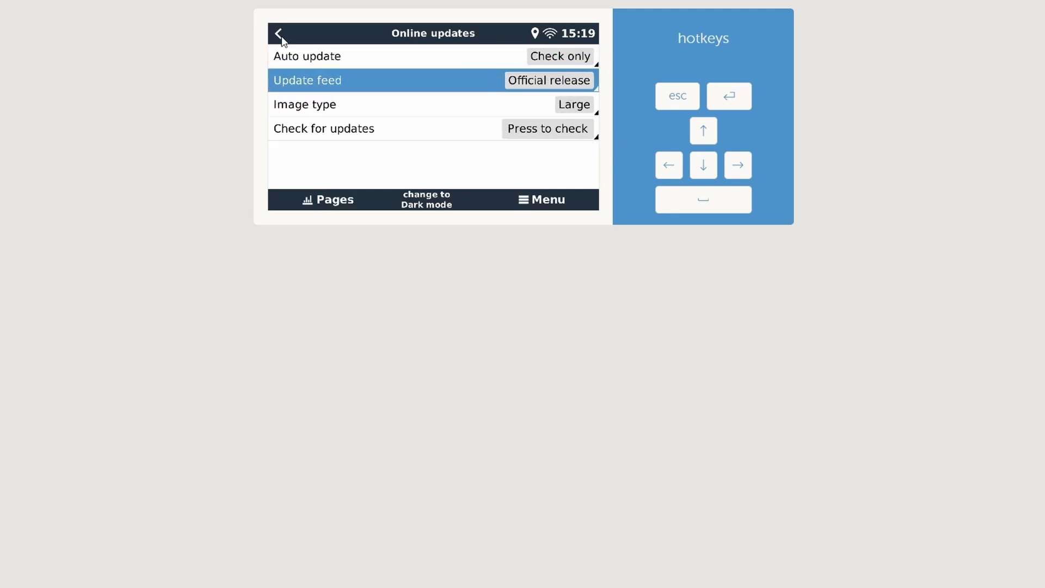
{"action": "left_click", "coordinate": [279, 34]}
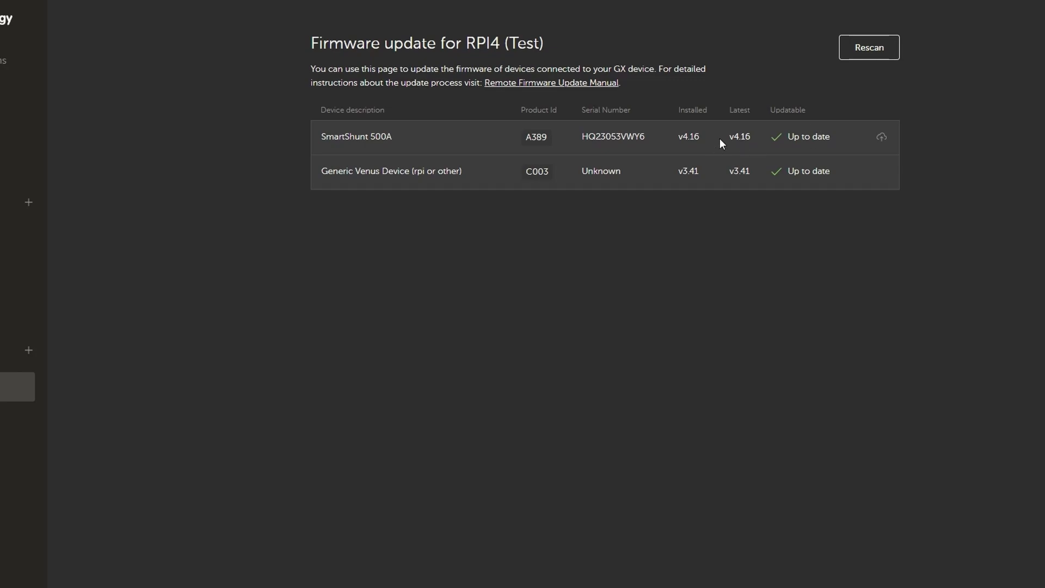
Rescan the devices connected to the GX device on the VRM Firmware update page.
{"action": "left_click", "coordinate": [731, 293]}
{"action": "left_click", "coordinate": [864, 50]}
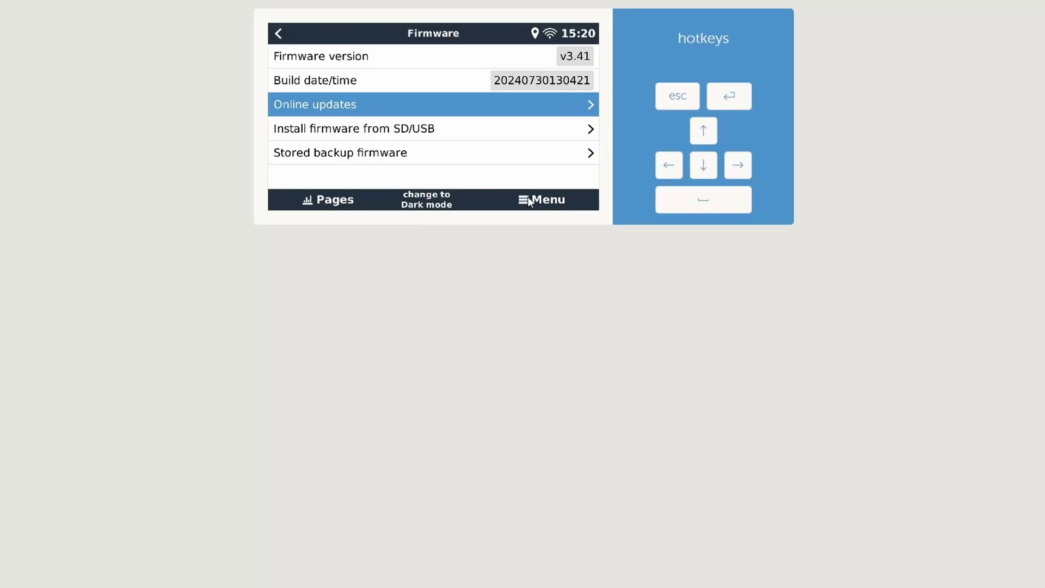
Open the Device List and remove the disconnected devices.
{"action": "left_click", "coordinate": [529, 198]}
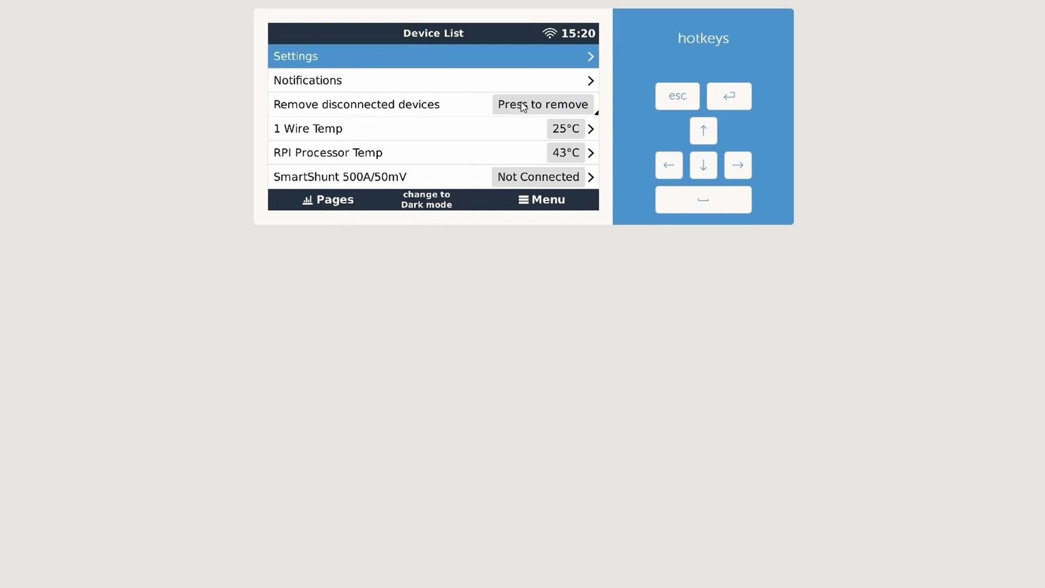
{"action": "left_click", "coordinate": [539, 111]}
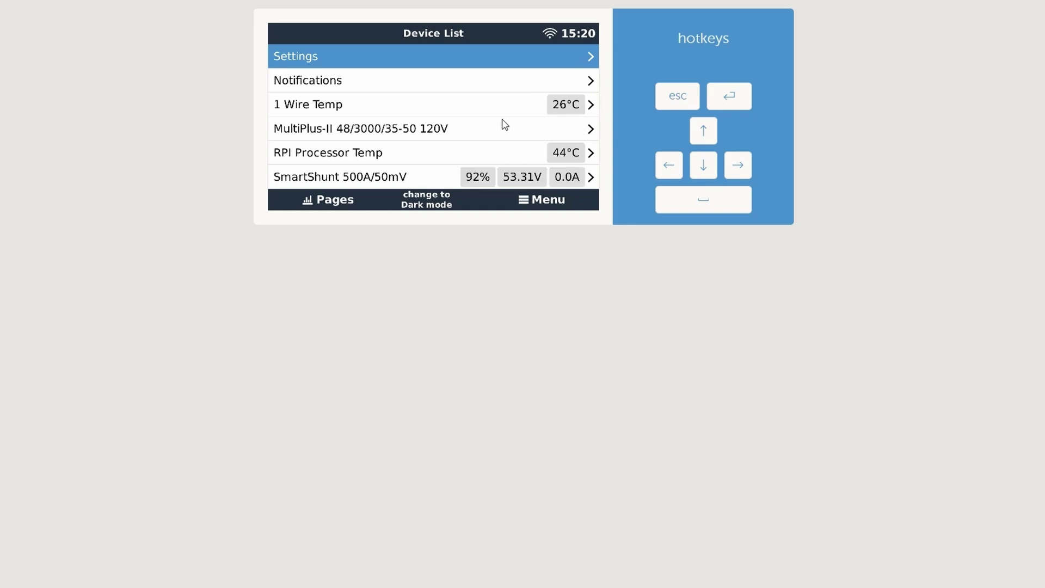
Switch the MultiPlus-II inverter On from its detail page and return to the overview.
{"action": "left_click", "coordinate": [333, 210]}
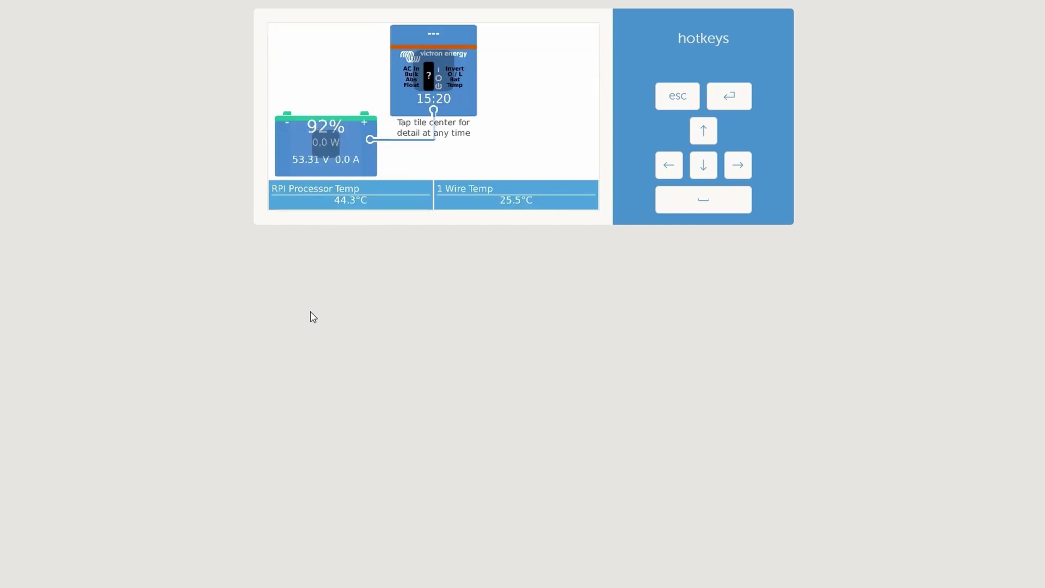
{"action": "left_click", "coordinate": [440, 73]}
{"action": "left_click", "coordinate": [544, 61]}
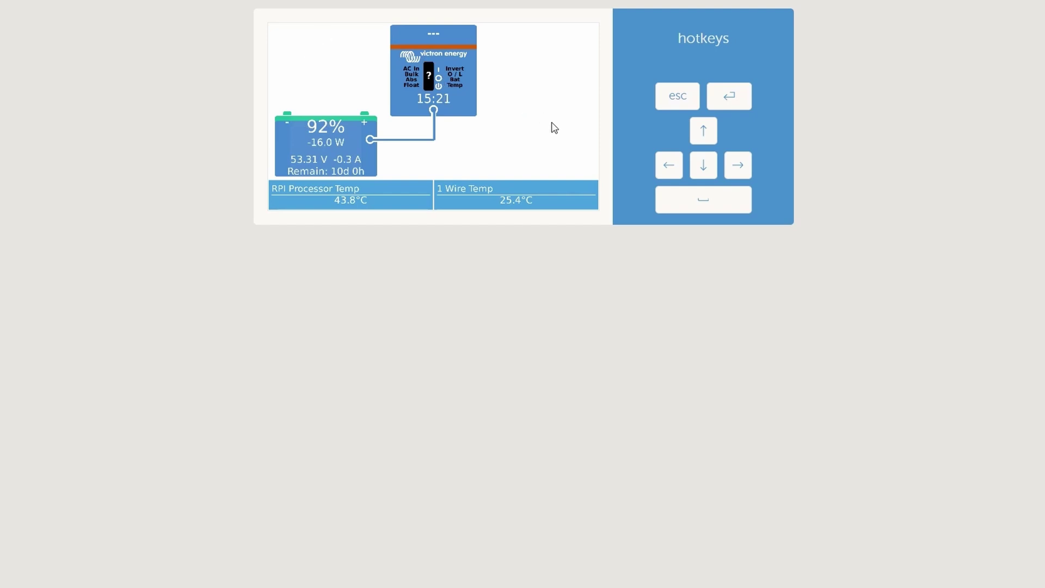
{"action": "left_click", "coordinate": [429, 66]}
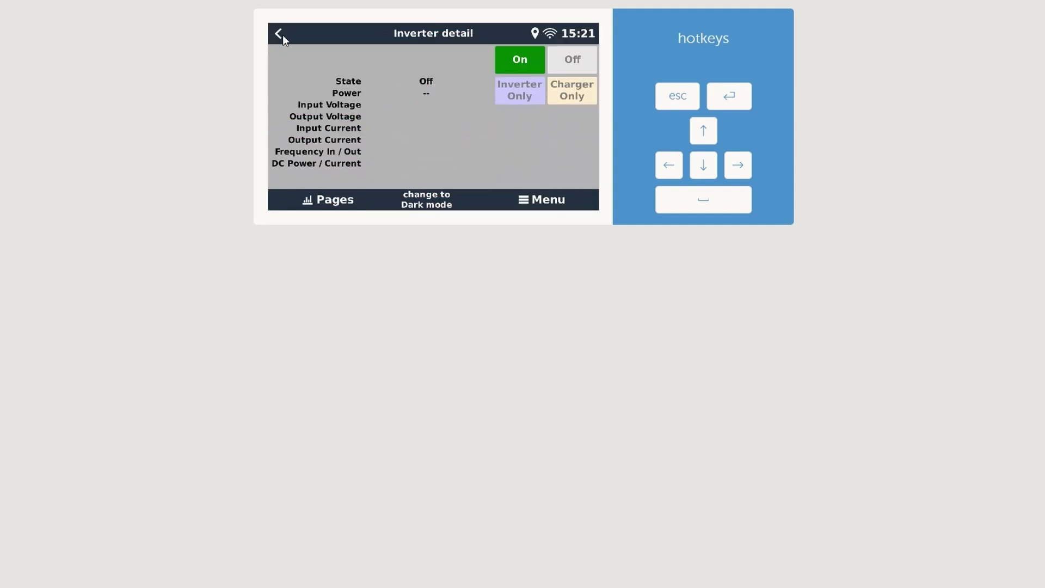
{"action": "left_click", "coordinate": [278, 33]}
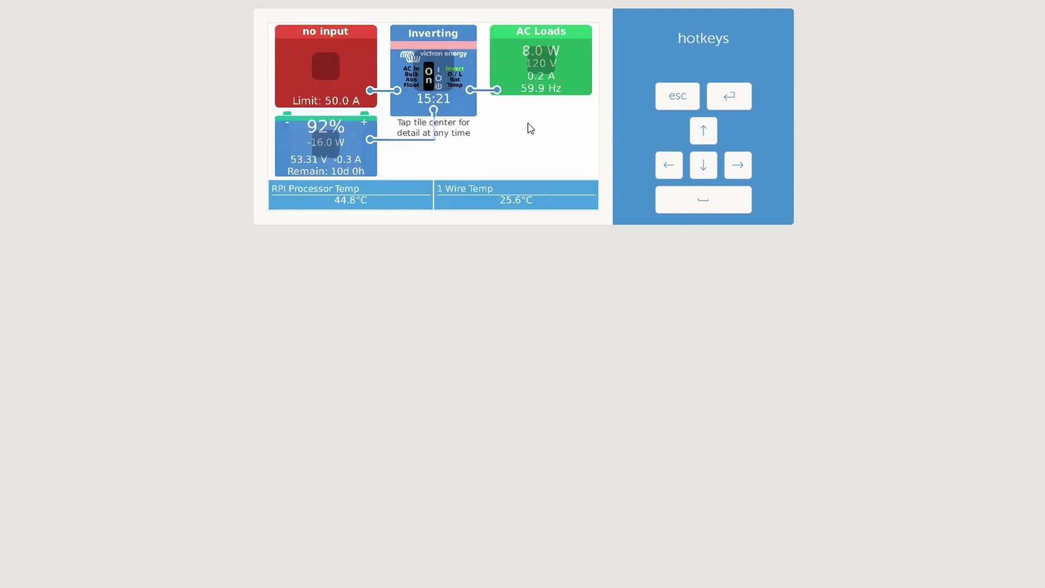
Swipe to the relay overview and switch Relay 3 On, then back Off.
{"action": "left_click_drag", "start_coordinate": [528, 128], "coordinate": [192, 136]}
{"action": "left_click_drag", "start_coordinate": [539, 119], "coordinate": [265, 99]}
{"action": "left_click_drag", "start_coordinate": [547, 78], "coordinate": [314, 126]}
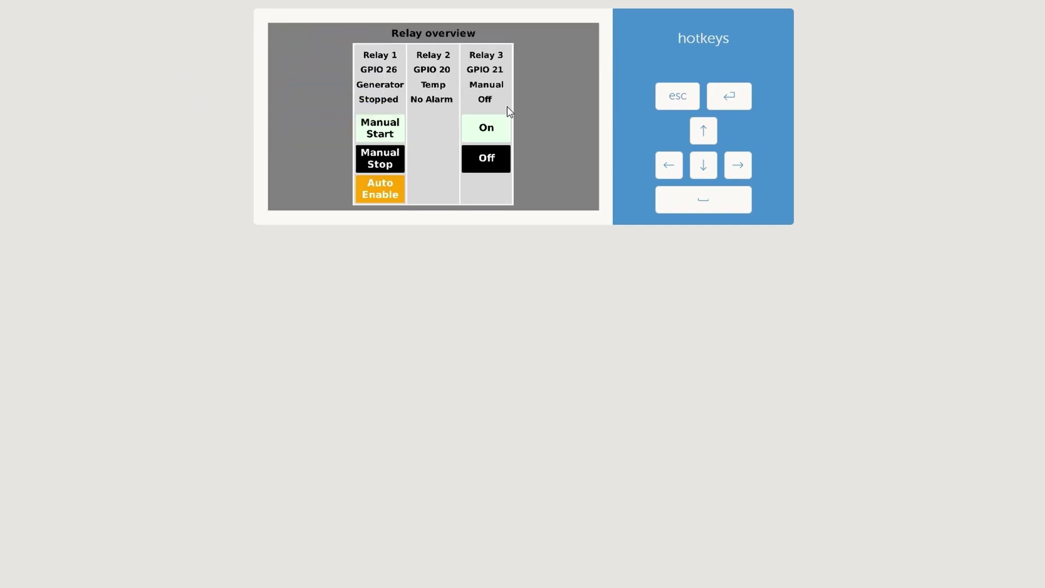
{"action": "left_click", "coordinate": [484, 133]}
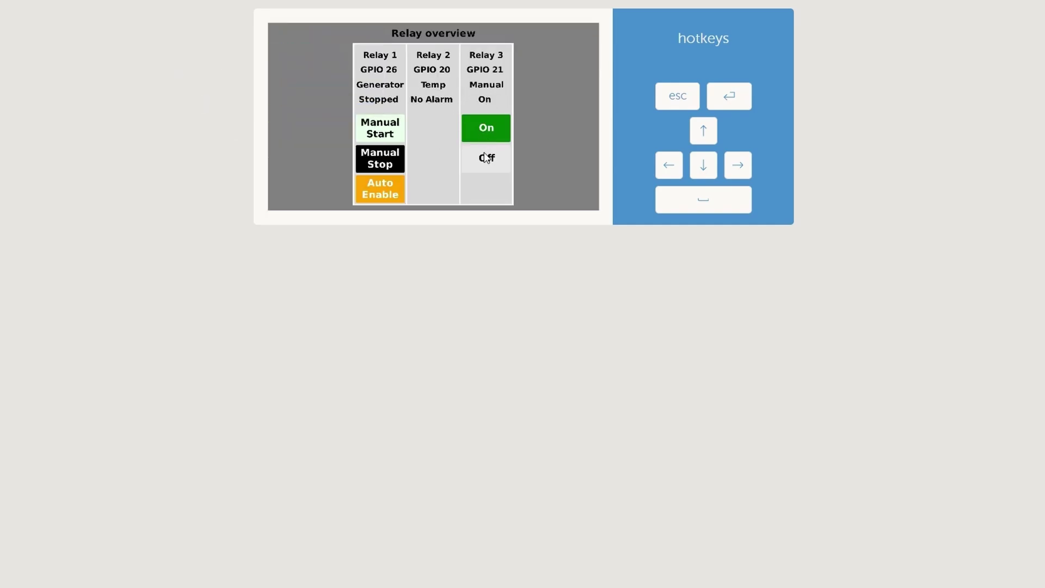
{"action": "left_click", "coordinate": [484, 155]}
{"action": "left_click", "coordinate": [484, 156]}
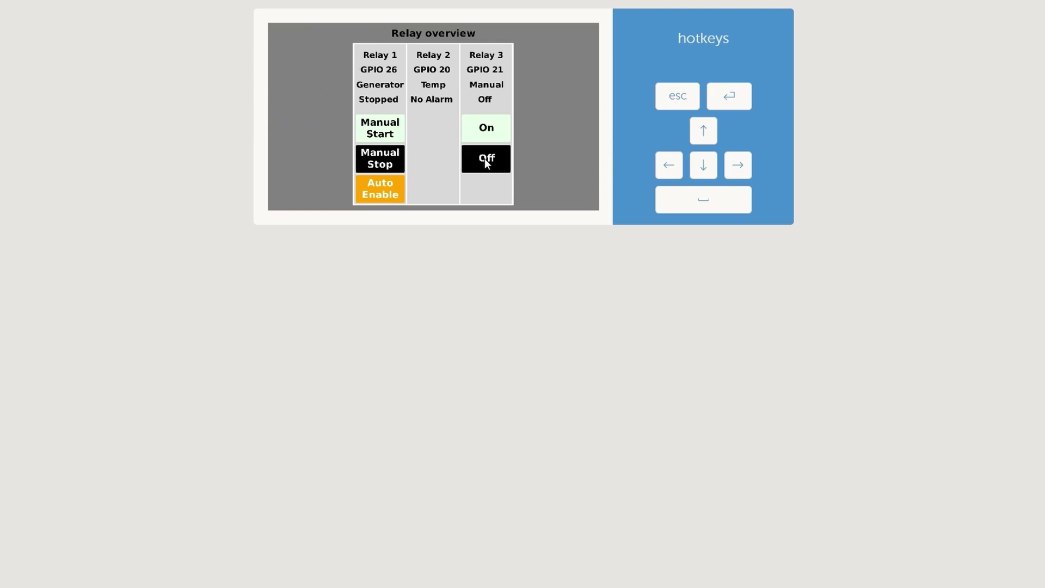
Manually start and stop the Relay 1 generator, then close the relay overview.
{"action": "left_click", "coordinate": [377, 130]}
{"action": "left_click", "coordinate": [380, 167]}
{"action": "left_click", "coordinate": [535, 127]}
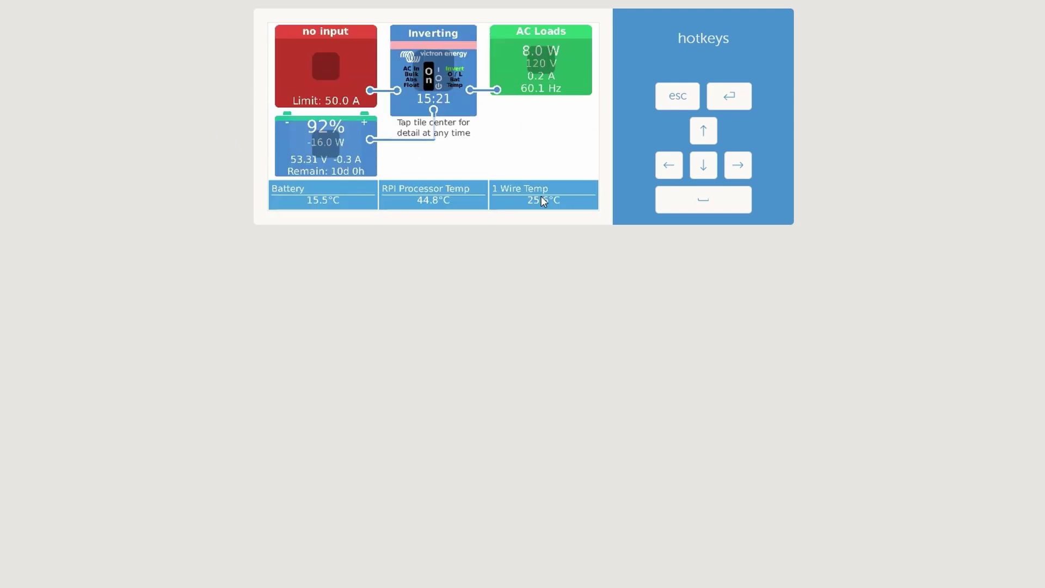
Go from the device list into Settings and down to the Package manager.
{"action": "left_click", "coordinate": [544, 202]}
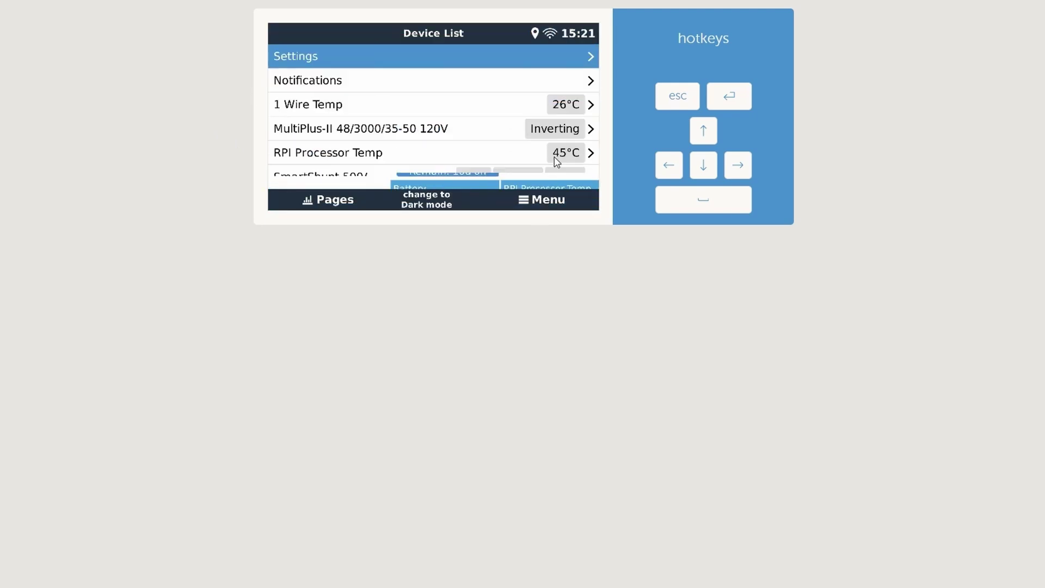
{"action": "left_click", "coordinate": [558, 54]}
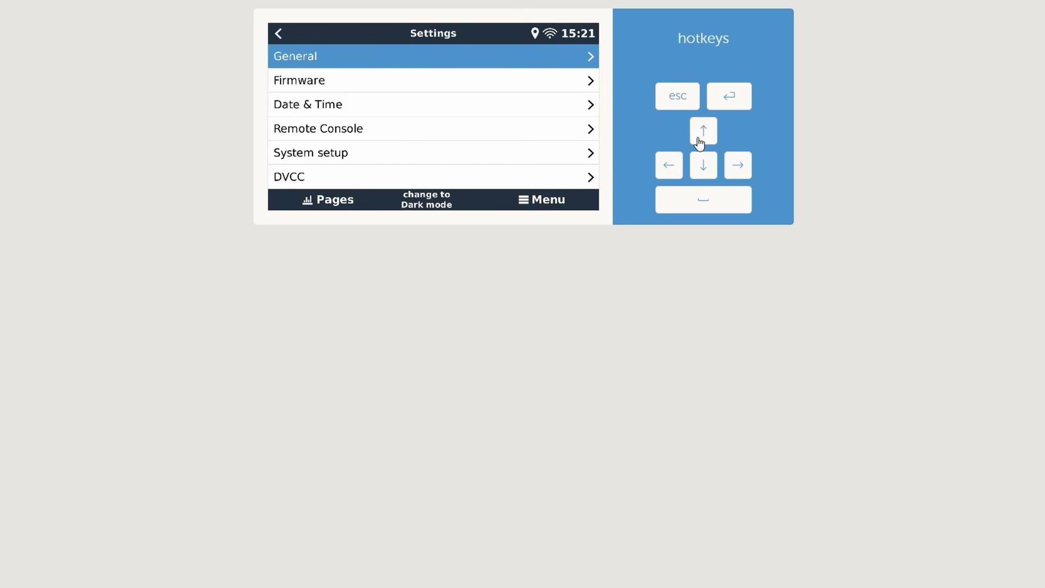
{"action": "left_click", "coordinate": [710, 163]}
{"action": "left_click", "coordinate": [713, 162]}
{"action": "left_click", "coordinate": [714, 162]}
{"action": "left_click", "coordinate": [714, 162]}
{"action": "left_click", "coordinate": [738, 166]}
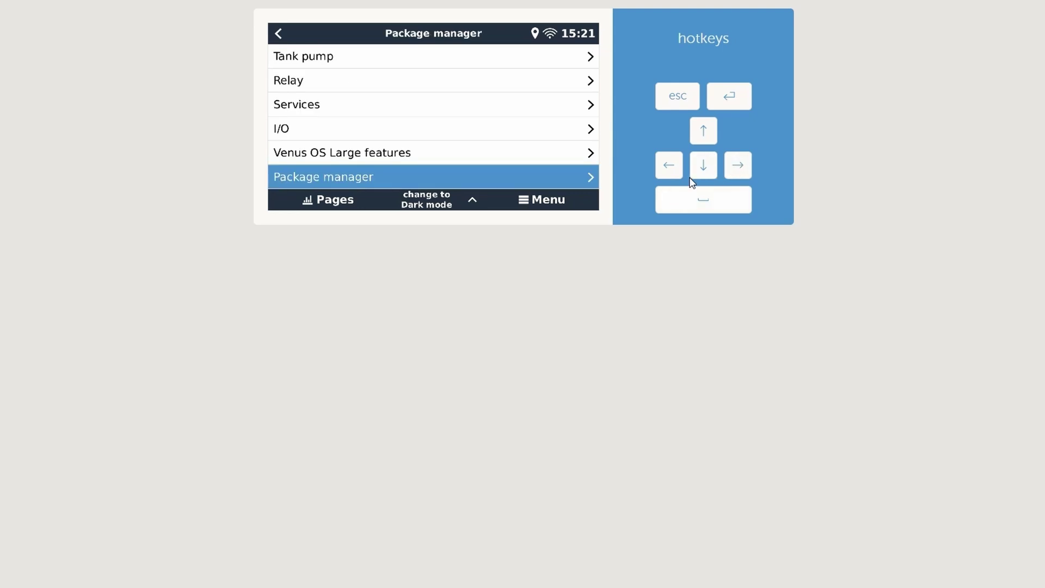
Browse the Active packages list to the last entry and back up to GuiMods.
{"action": "left_click", "coordinate": [712, 173]}
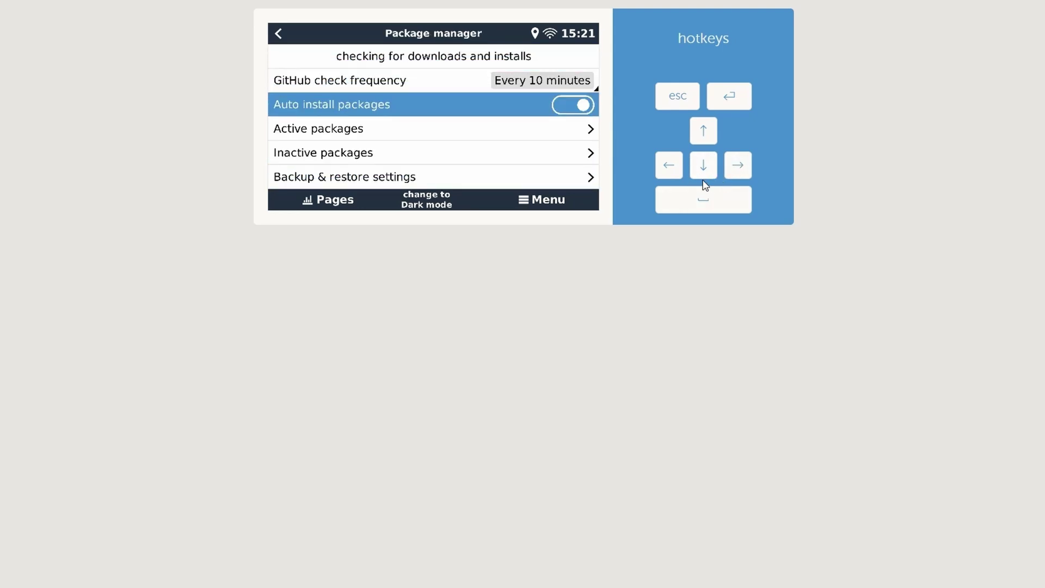
{"action": "left_click", "coordinate": [704, 177]}
{"action": "left_click", "coordinate": [738, 169]}
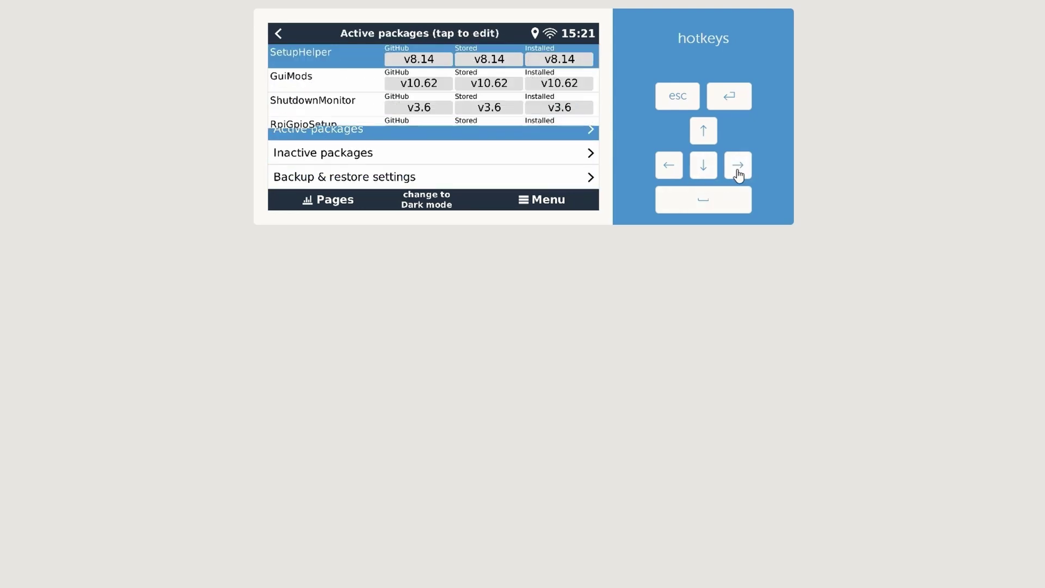
{"action": "left_click", "coordinate": [706, 167]}
{"action": "left_click", "coordinate": [706, 168]}
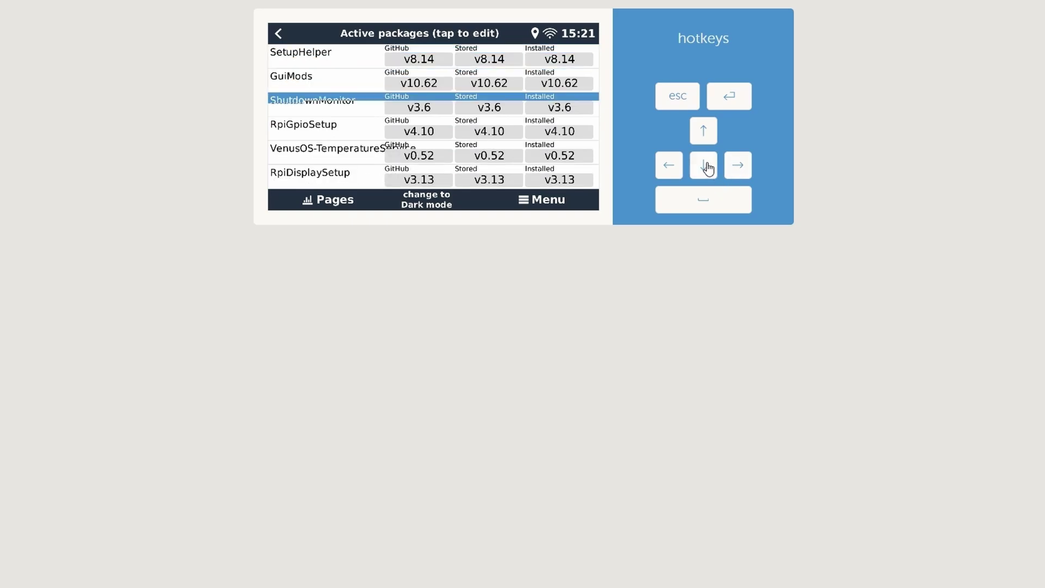
{"action": "left_click", "coordinate": [708, 169]}
{"action": "left_click", "coordinate": [707, 169]}
{"action": "left_click", "coordinate": [708, 168]}
{"action": "left_click", "coordinate": [704, 135]}
{"action": "left_click", "coordinate": [705, 139]}
{"action": "left_click", "coordinate": [705, 139]}
{"action": "left_click", "coordinate": [705, 139]}
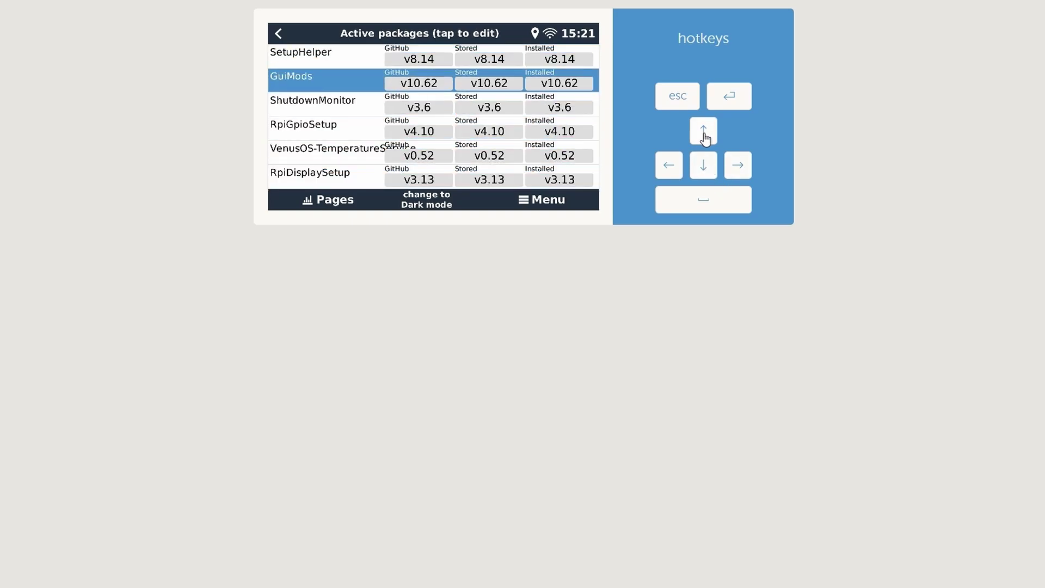
{"action": "left_click", "coordinate": [705, 139]}
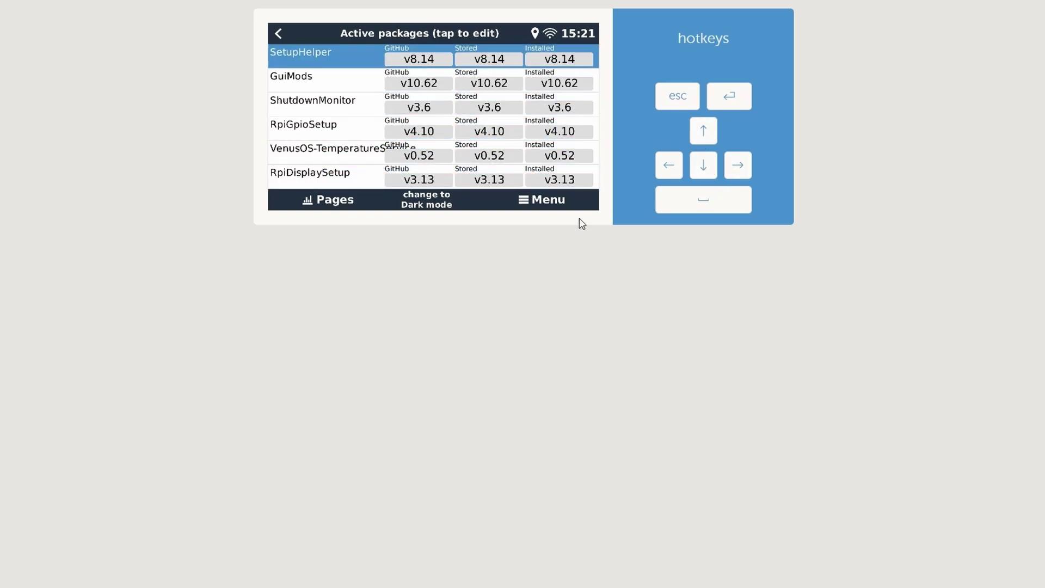
{"action": "left_click", "coordinate": [545, 202]}
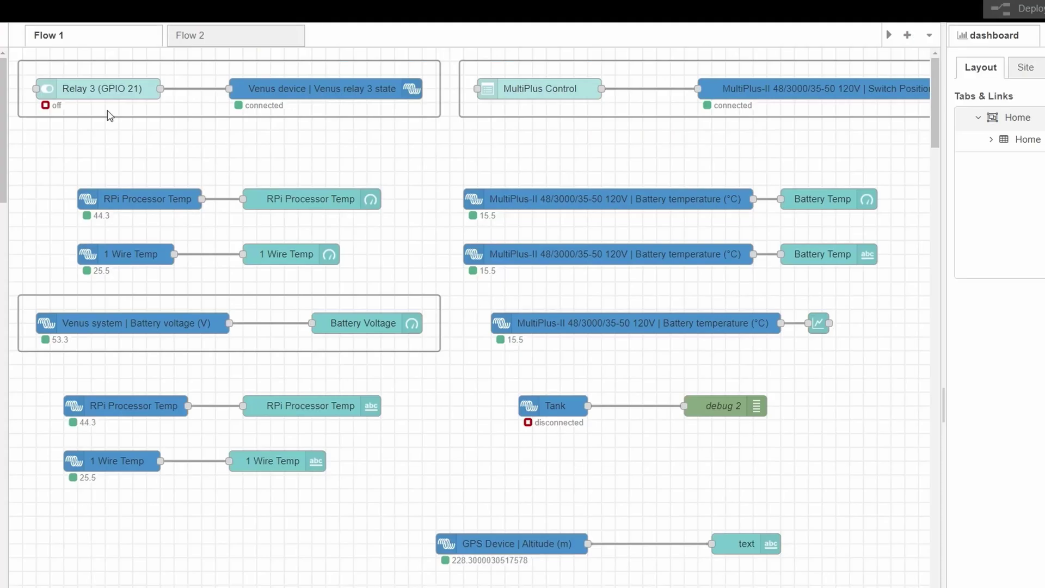
Reload the Node-RED editor with F5 and switch to the dashboard browser tab.
{"action": "key", "text": "F5"}
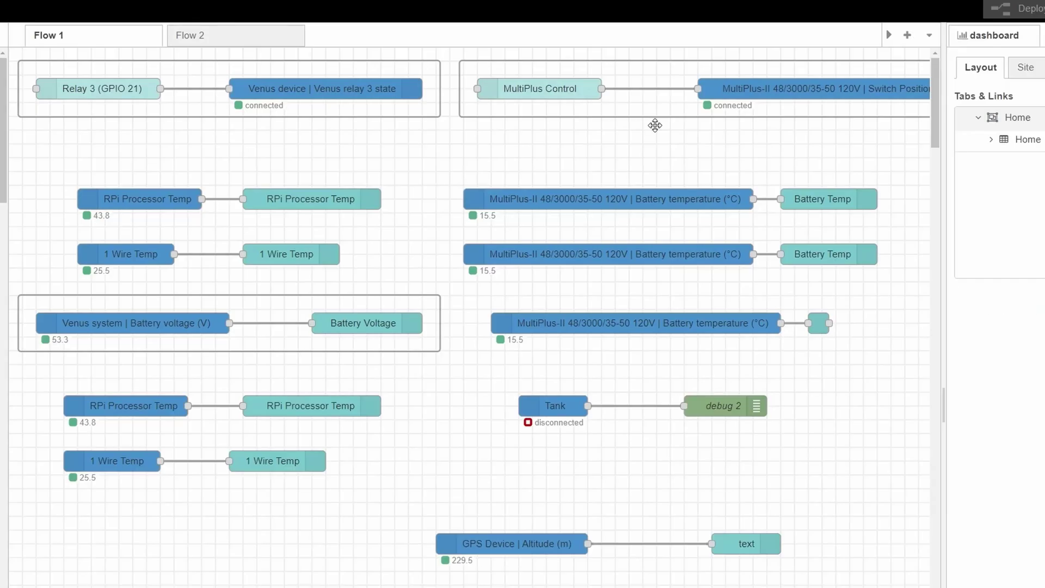
{"action": "left_click", "coordinate": [762, 1]}
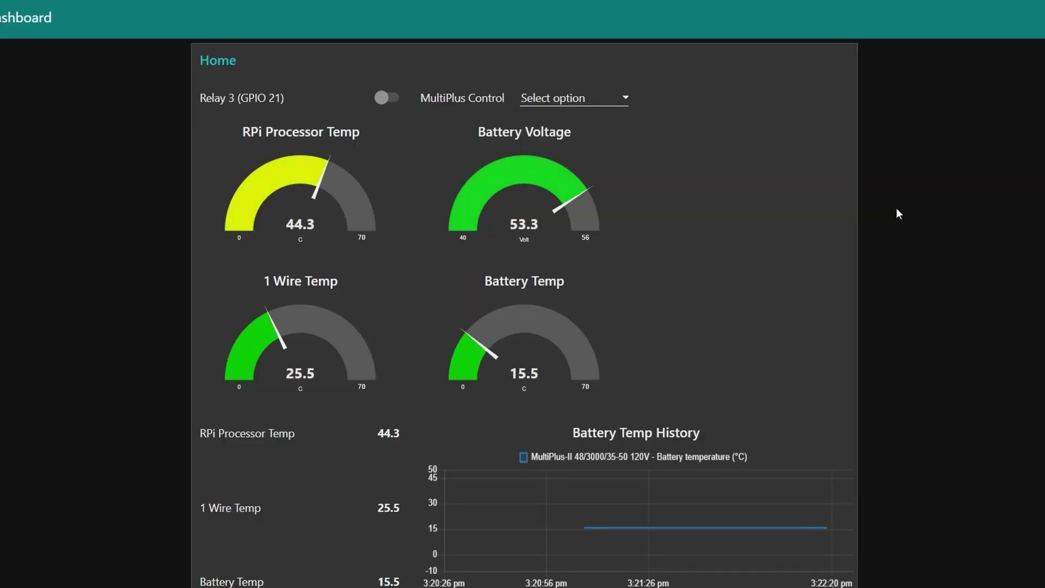
Toggle the dashboard's Relay 3 (GPIO 21) switch on and then back off.
{"action": "left_click", "coordinate": [380, 98]}
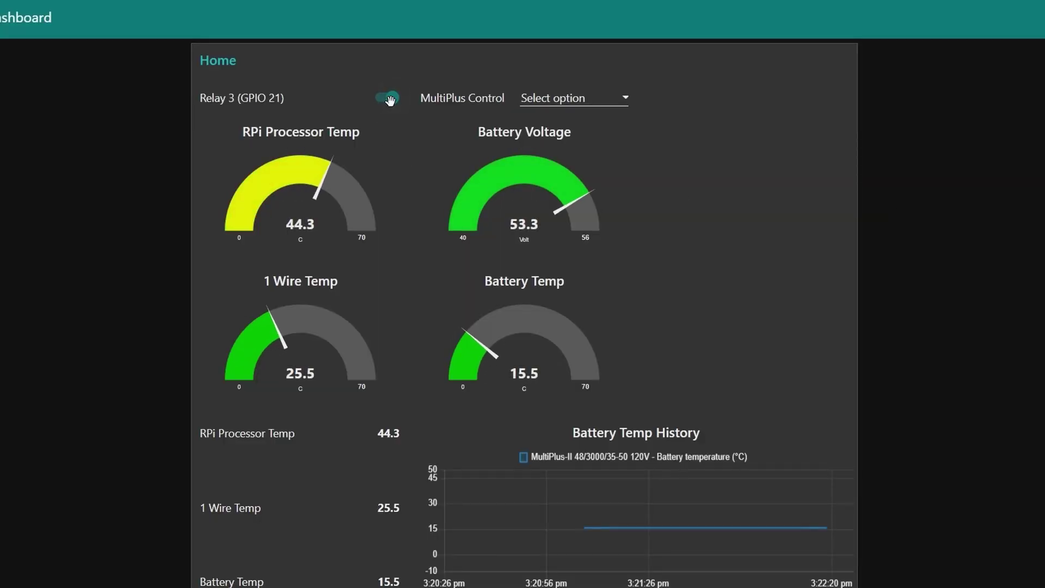
{"action": "left_click", "coordinate": [386, 99]}
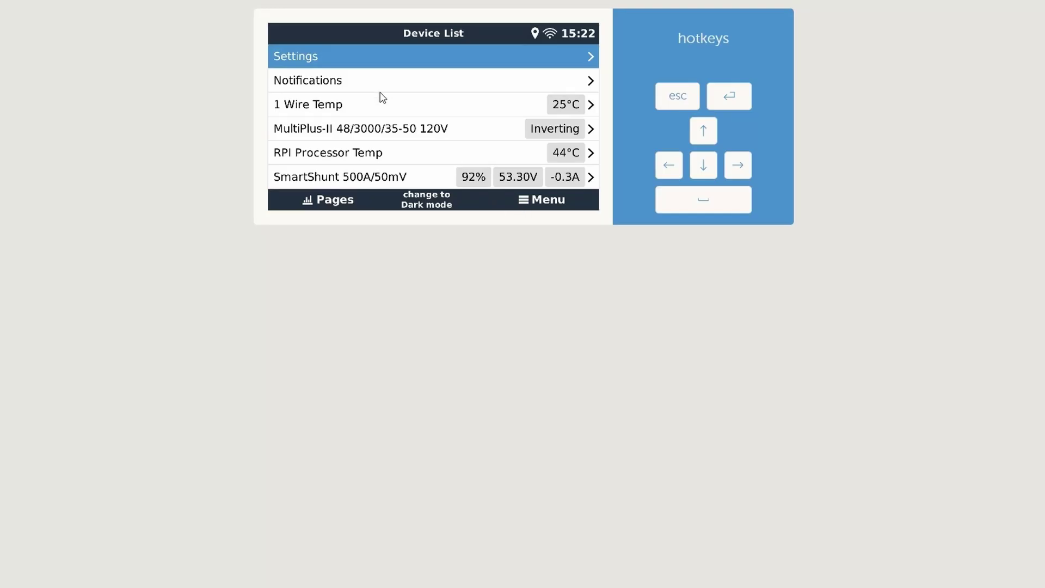
{"action": "left_click", "coordinate": [701, 168]}
{"action": "left_click", "coordinate": [701, 167]}
{"action": "left_click", "coordinate": [701, 167]}
{"action": "left_click", "coordinate": [700, 167]}
{"action": "left_click", "coordinate": [701, 168]}
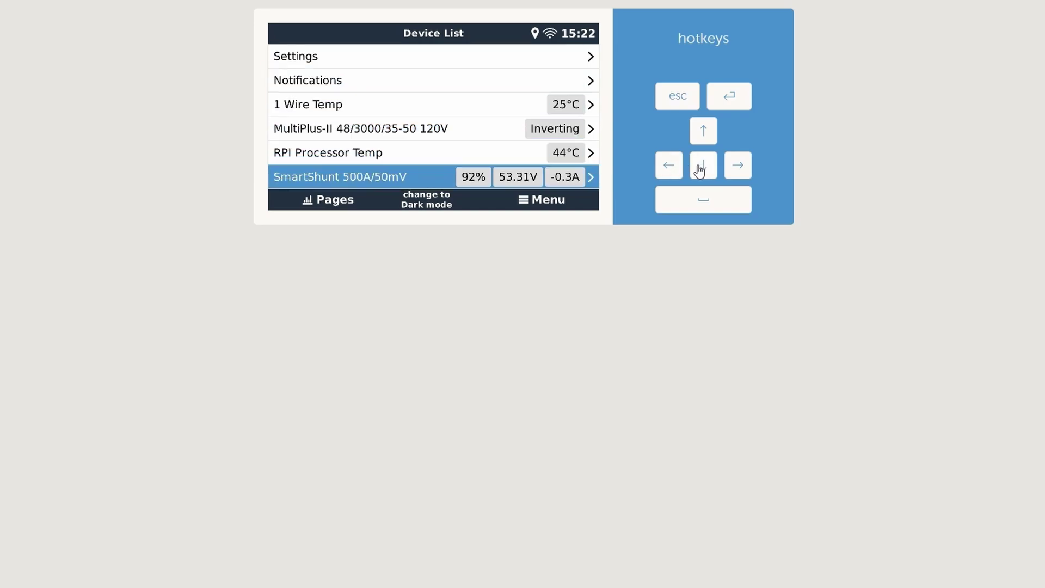
{"action": "left_click", "coordinate": [702, 136]}
{"action": "left_click", "coordinate": [702, 136]}
{"action": "left_click", "coordinate": [702, 136]}
{"action": "left_click", "coordinate": [702, 137]}
{"action": "left_click", "coordinate": [702, 136]}
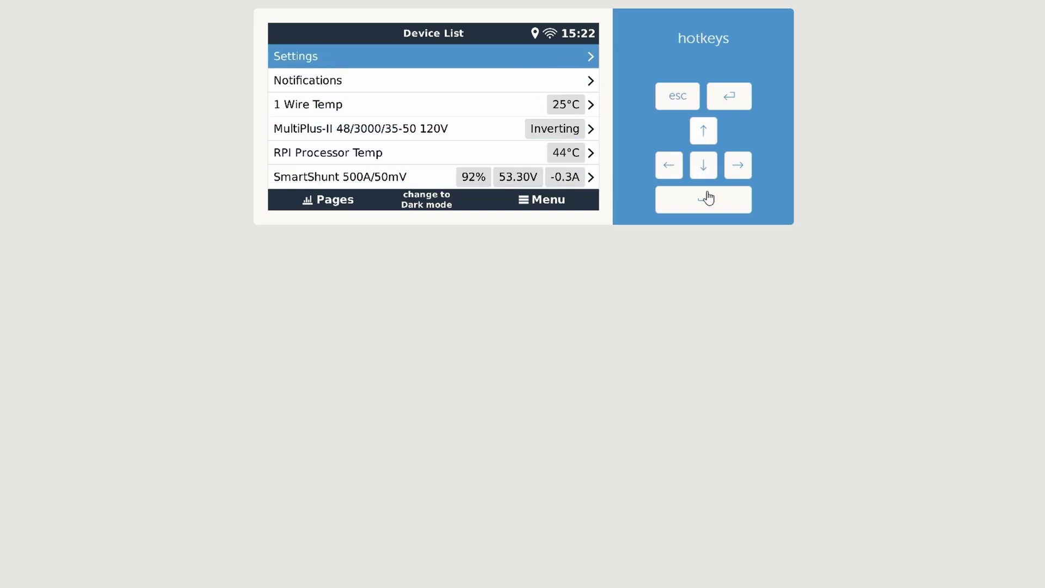